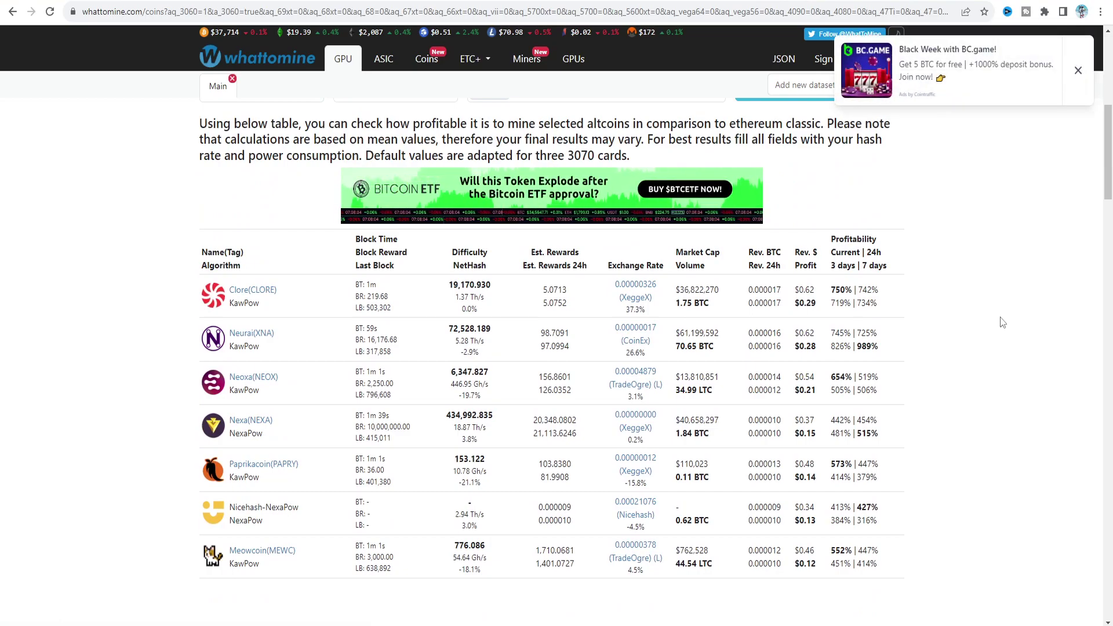
# Examine the WhatToMine GPU coin list to compare revenue, profit and algorithm for each mineable coin
pyautogui.scroll(-3, 1002, 323)
pyautogui.scroll(-6, 1002, 322)
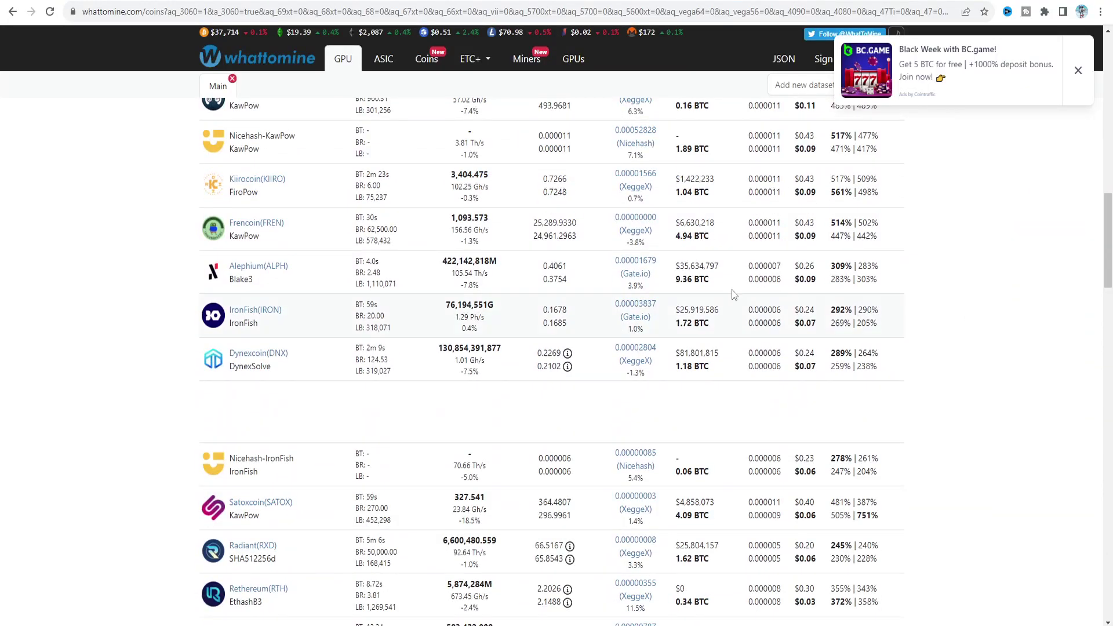
pyautogui.scroll(-4, 975, 392)
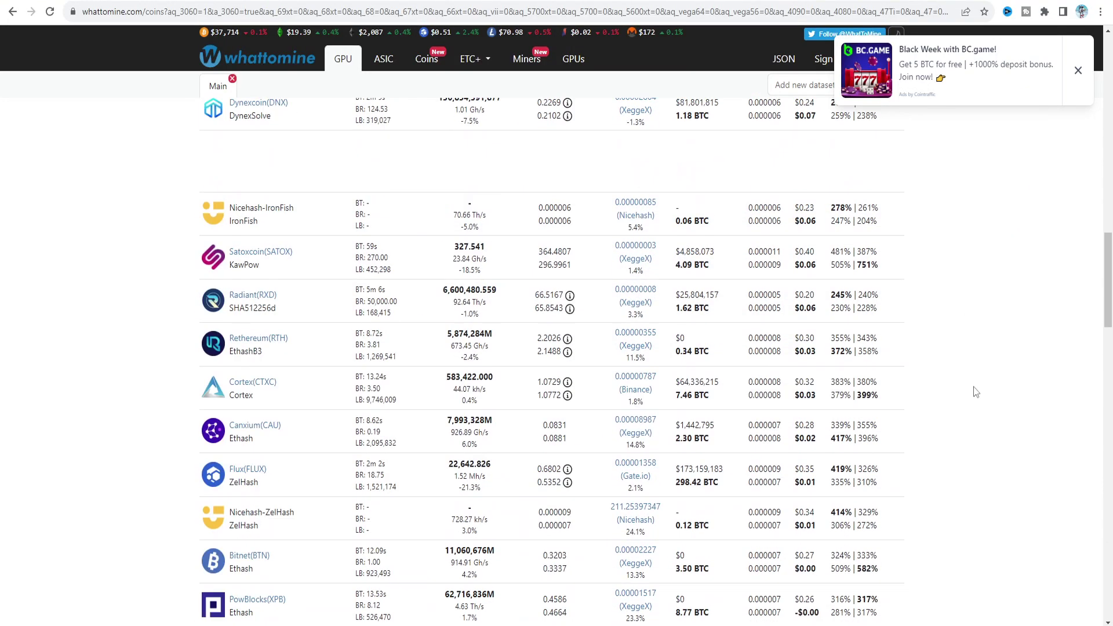
pyautogui.scroll(-5, 978, 403)
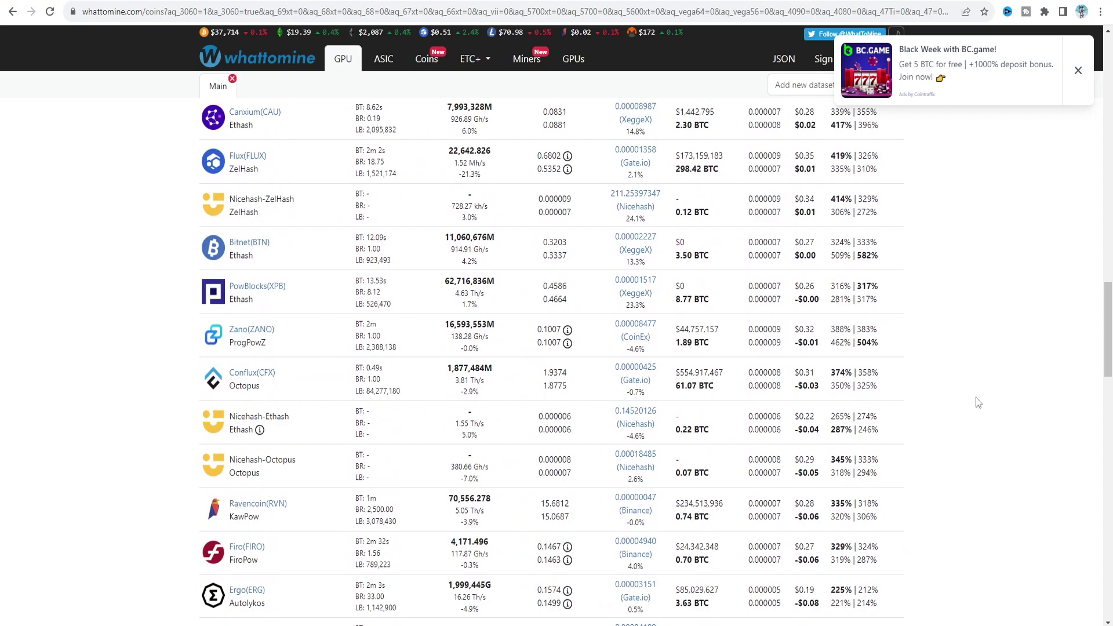
pyautogui.scroll(-5, 978, 403)
pyautogui.scroll(-4, 977, 400)
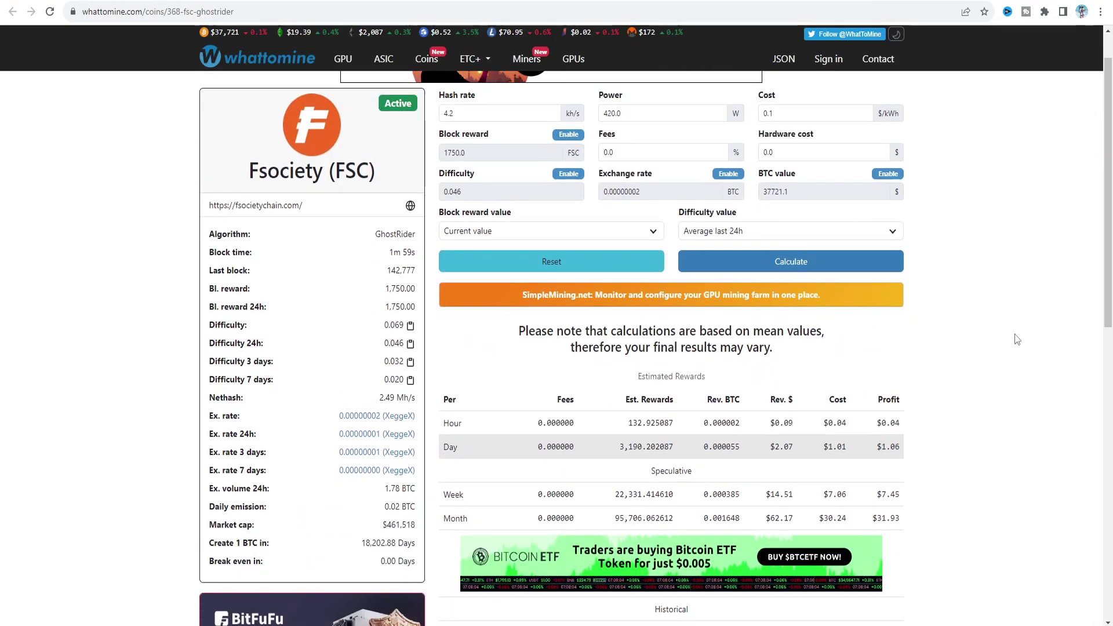
# Review the Fsociety (FSC) page on WhatToMine, covering its coin details, estimated rewards and historical earnings
pyautogui.scroll(-2, 1014, 334)
pyautogui.scroll(2, 1015, 331)
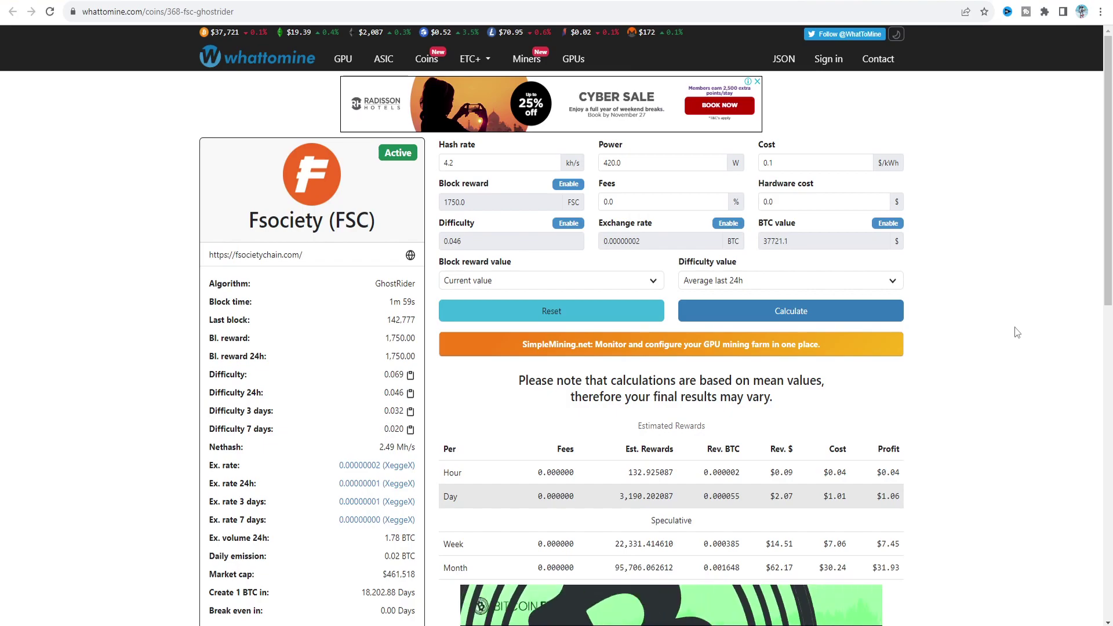
pyautogui.scroll(-2, 1015, 327)
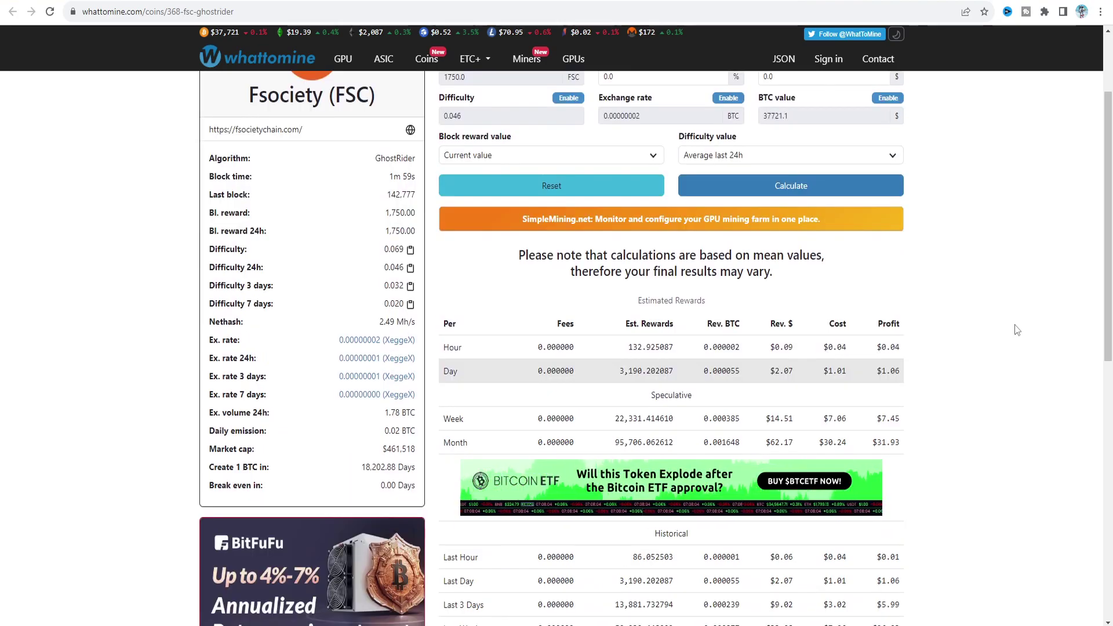
pyautogui.scroll(2, 1014, 324)
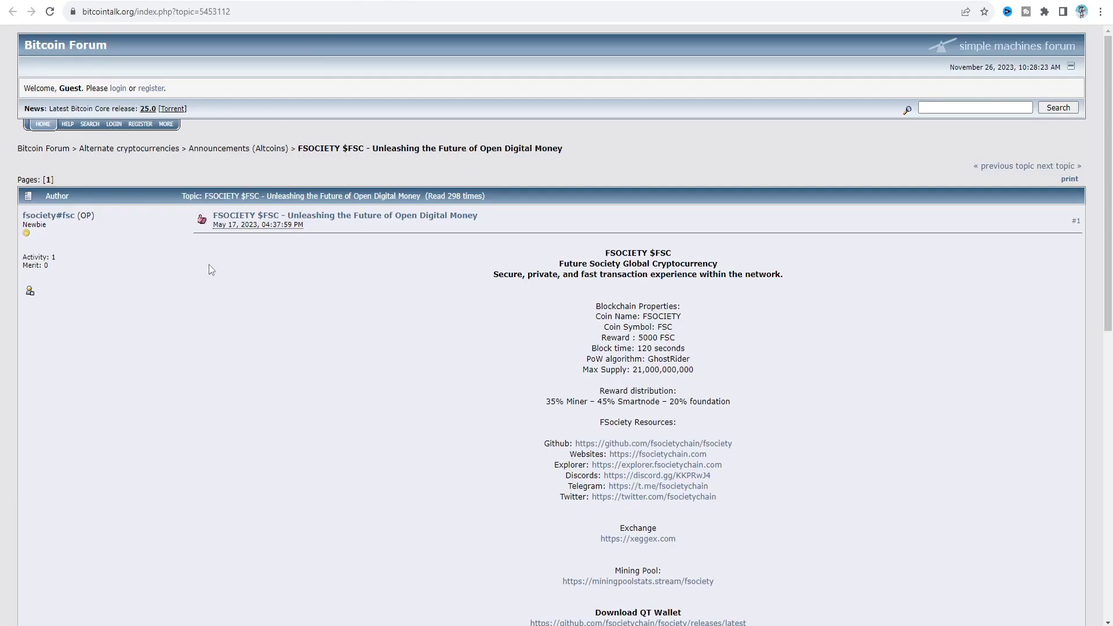
# Read the FSOCIETY $FSC announcement topic on bitcointalk.org, including its blockchain properties, resource links and pool replies
pyautogui.scroll(-6, 169, 299)
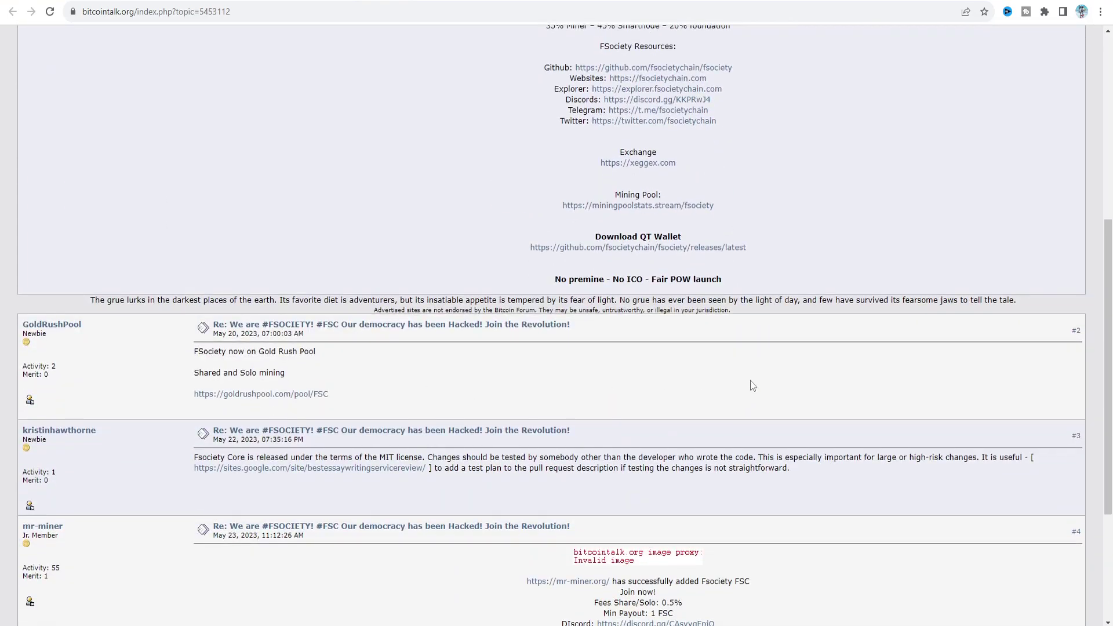
pyautogui.scroll(-4, 800, 356)
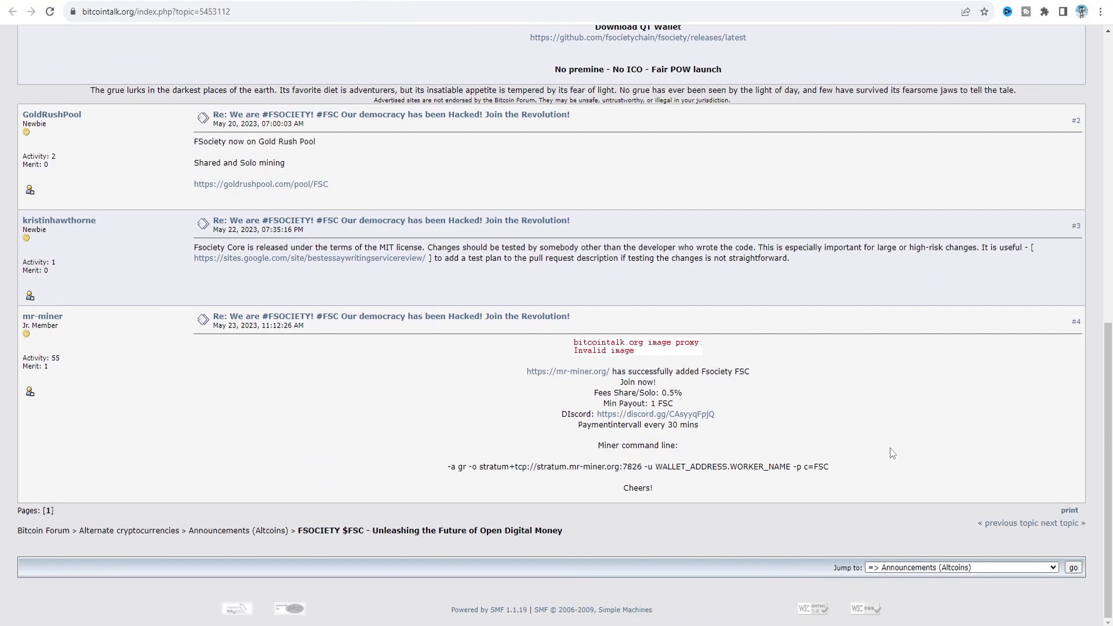
pyautogui.scroll(10, 890, 451)
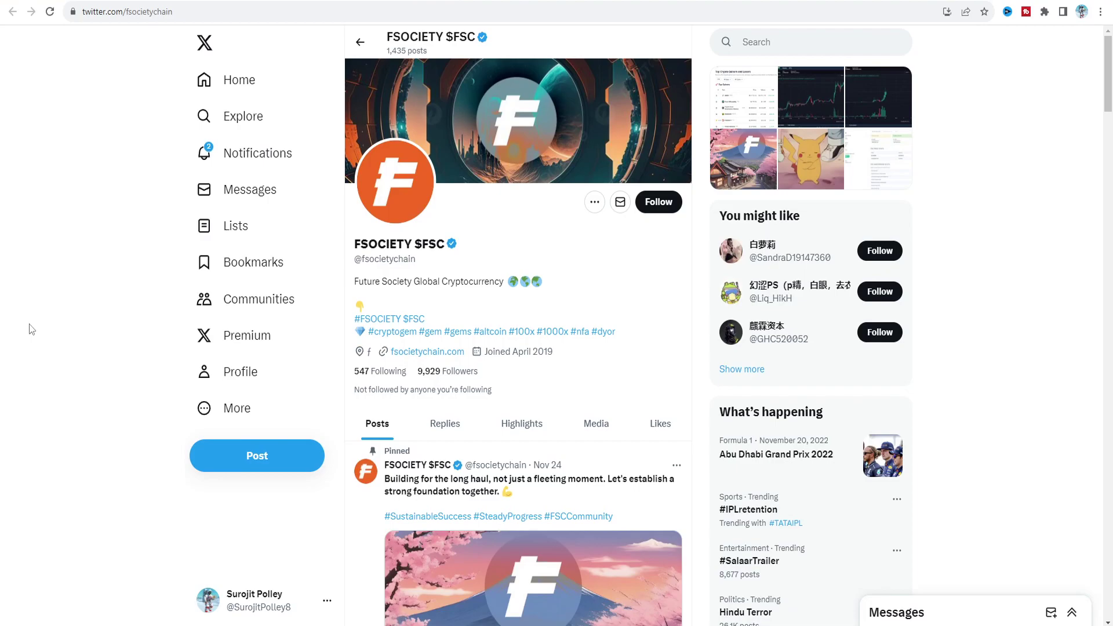
# Browse the recent posts on the FSOCIETY $FSC Twitter profile and return to the profile header
pyautogui.scroll(-10, 762, 412)
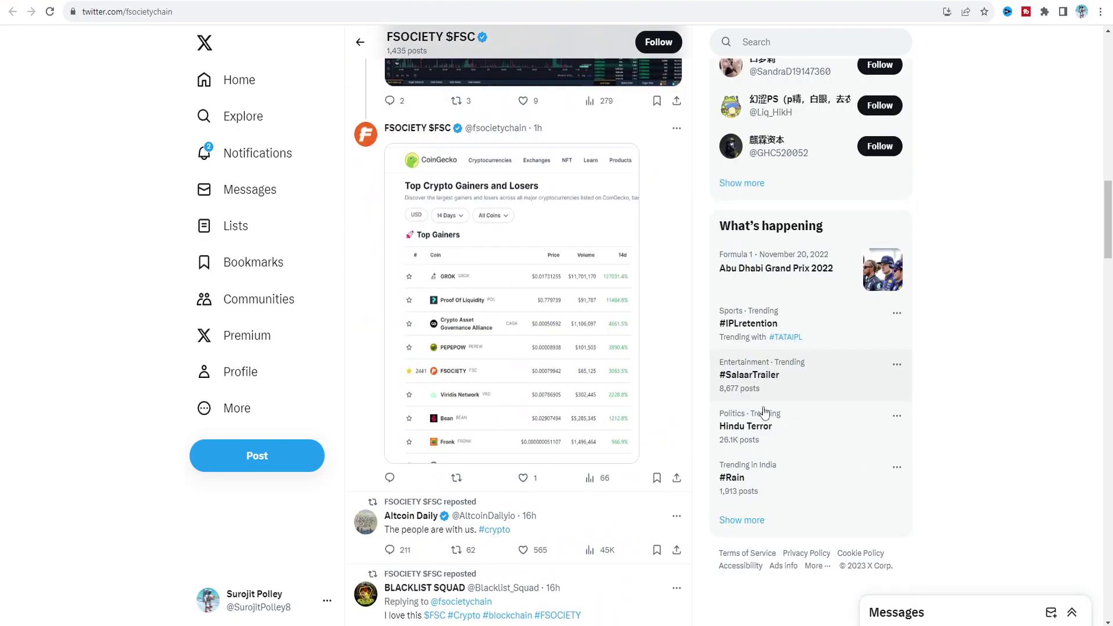
pyautogui.scroll(-5, 762, 406)
pyautogui.scroll(5, 763, 399)
pyautogui.scroll(10, 762, 399)
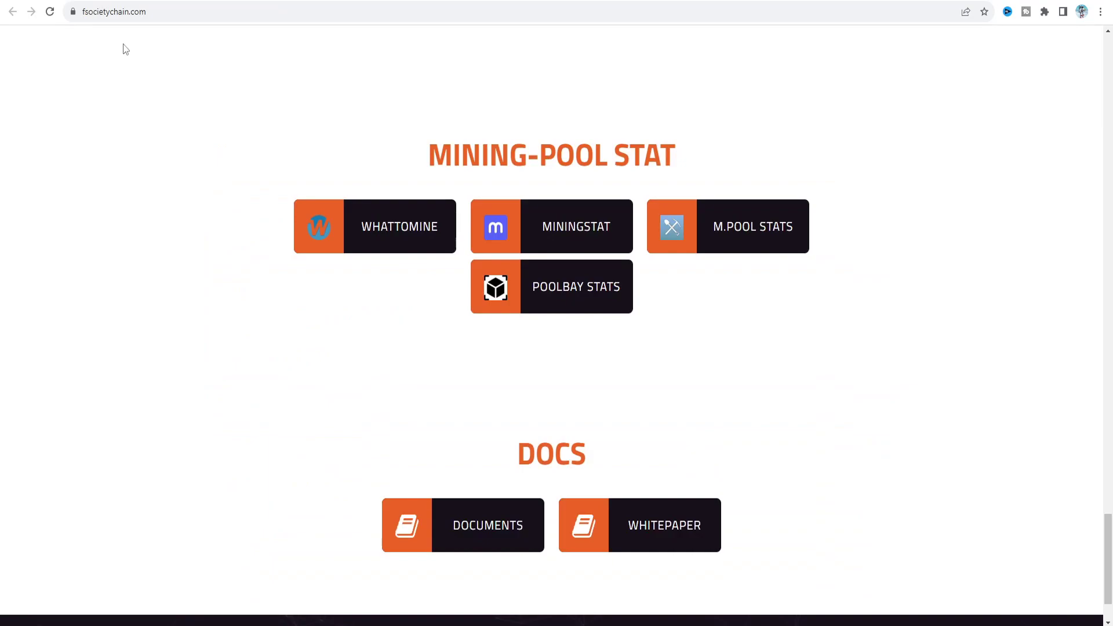
# On fsocietychain.com, look over the project sections, view the web wallet's login page, and return to the wallet options
pyautogui.scroll(-2, 788, 357)
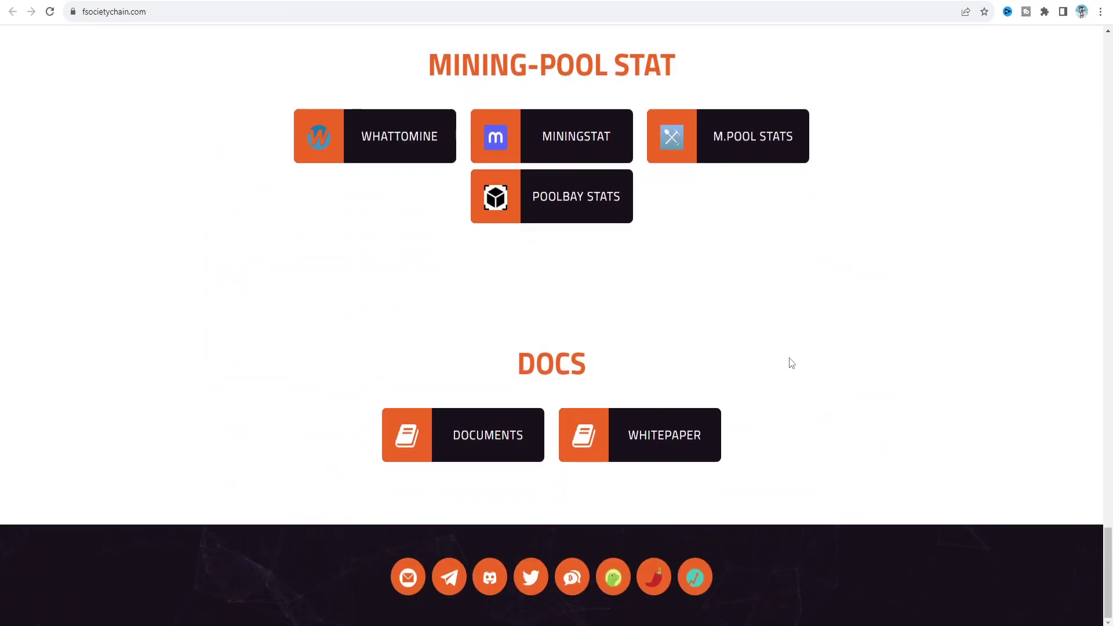
pyautogui.scroll(15, 788, 357)
pyautogui.scroll(5, 789, 351)
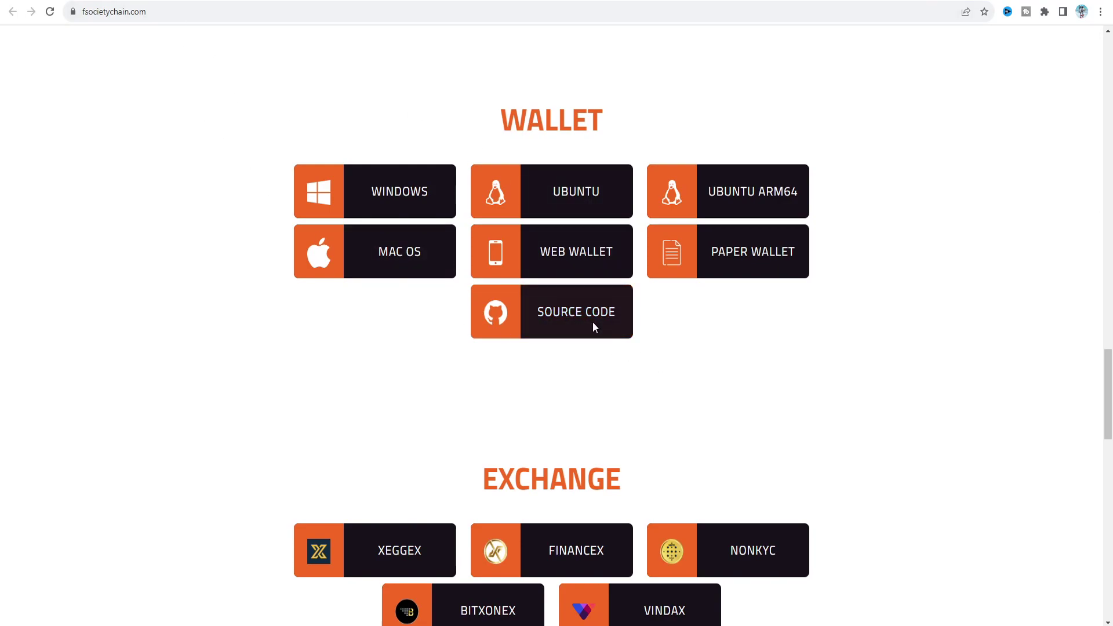
pyautogui.click(575, 249)
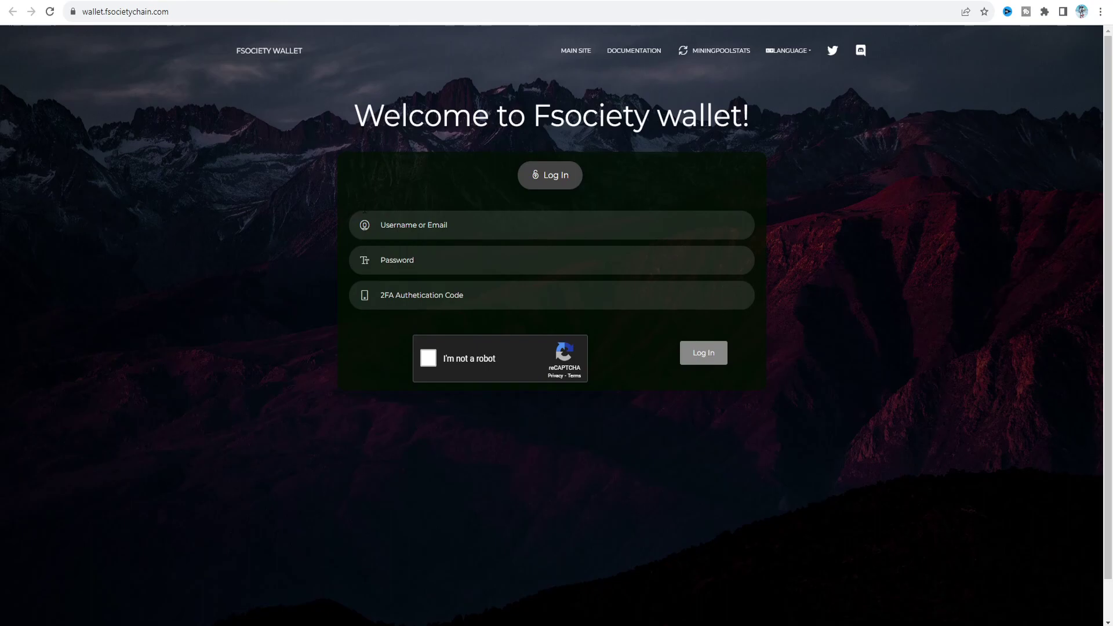
pyautogui.hotkey('alt', 'Left')
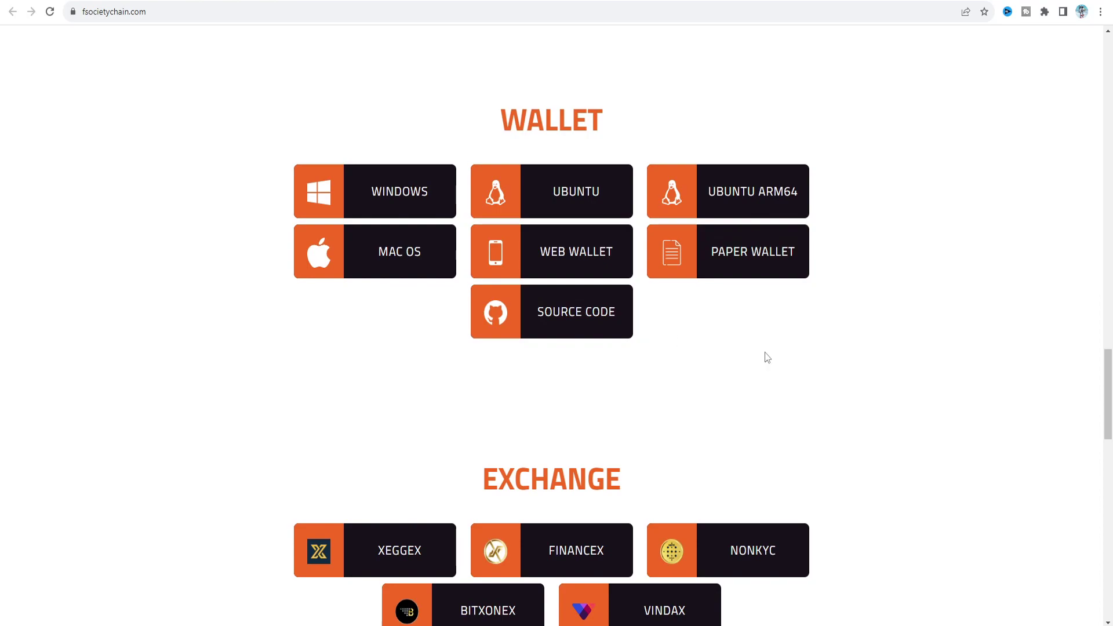
# Switch to the XeggeX exchange and examine the FSC asset page's coin details, links, markets and liquidity pools
pyautogui.hotkey('ctrl', 'Tab')
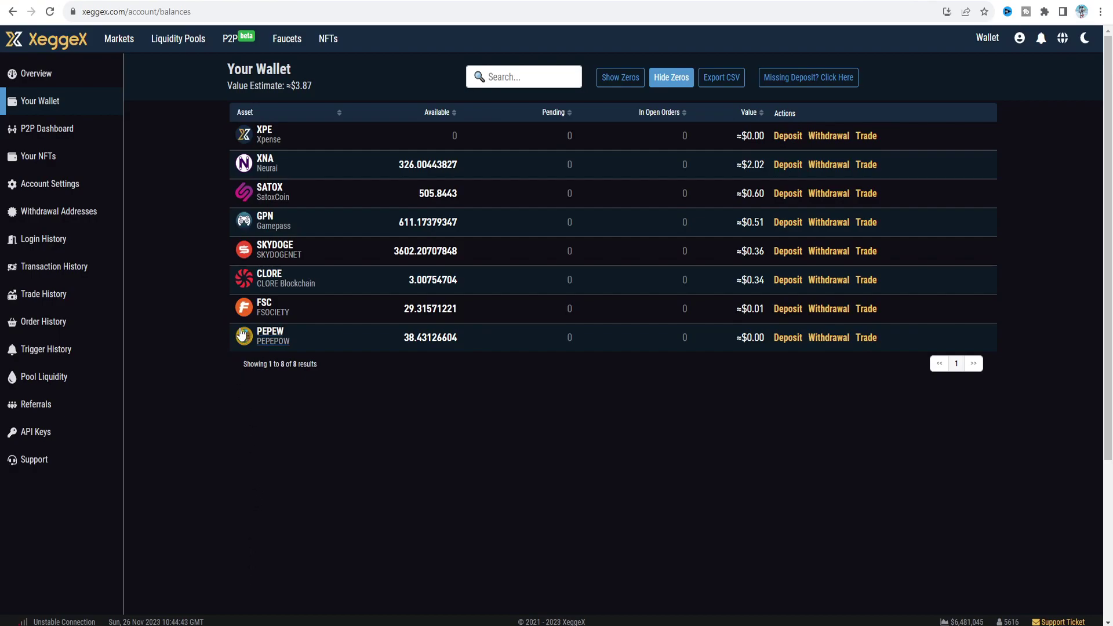
pyautogui.moveTo(425, 310)
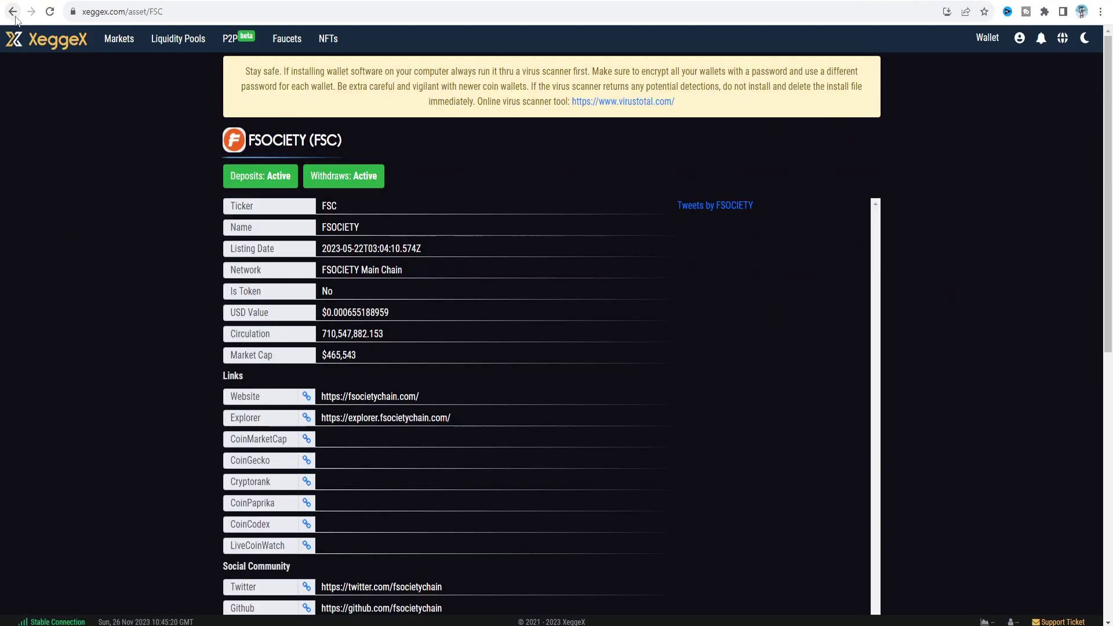
pyautogui.scroll(-2, 229, 298)
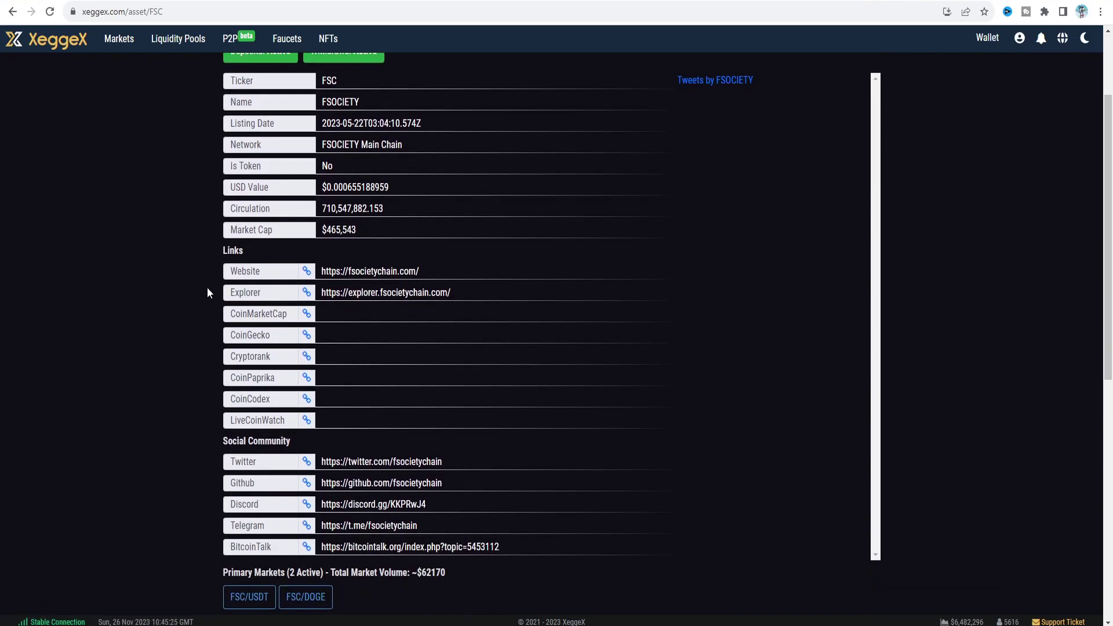
pyautogui.scroll(-2, 331, 304)
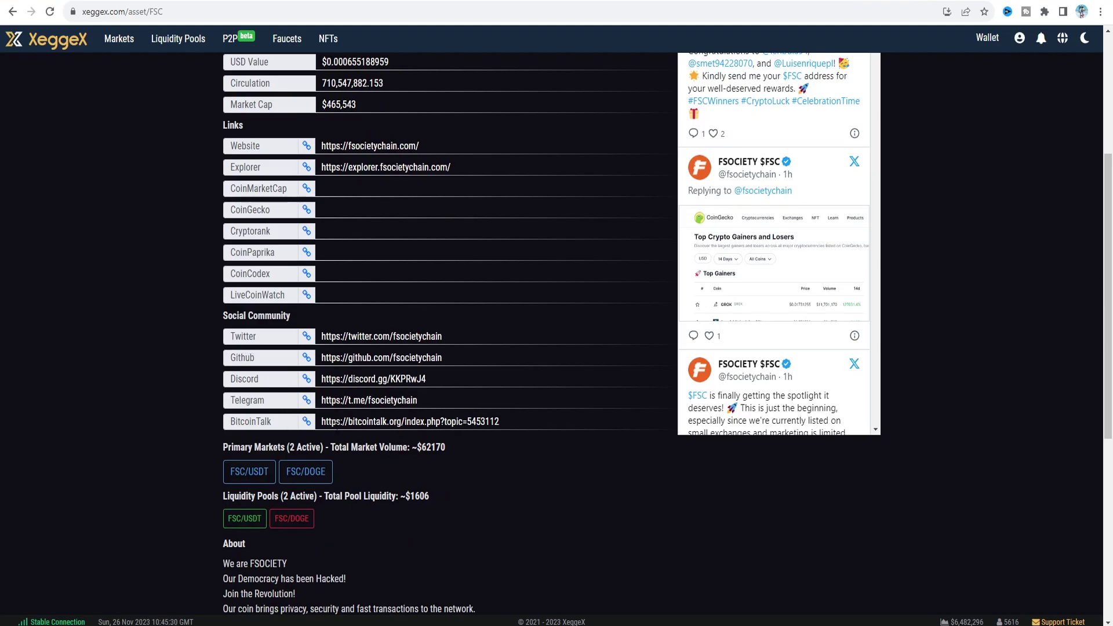
pyautogui.scroll(3, 569, 449)
# Open the FSC deposit page from the XeggeX wallet and copy the deposit address
pyautogui.click(987, 38)
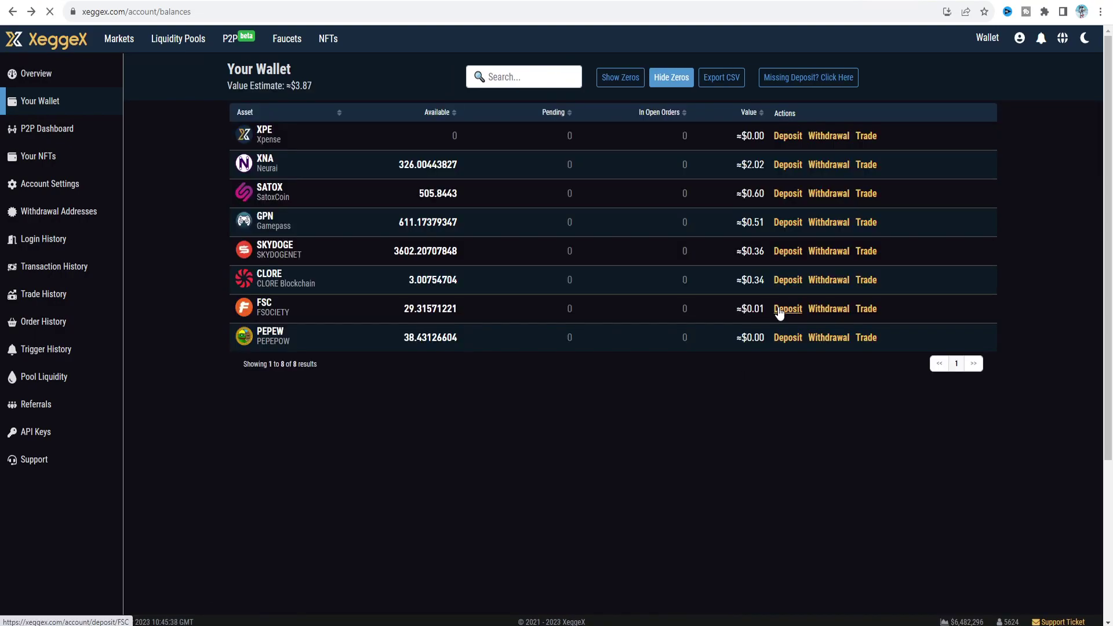
pyautogui.click(779, 312)
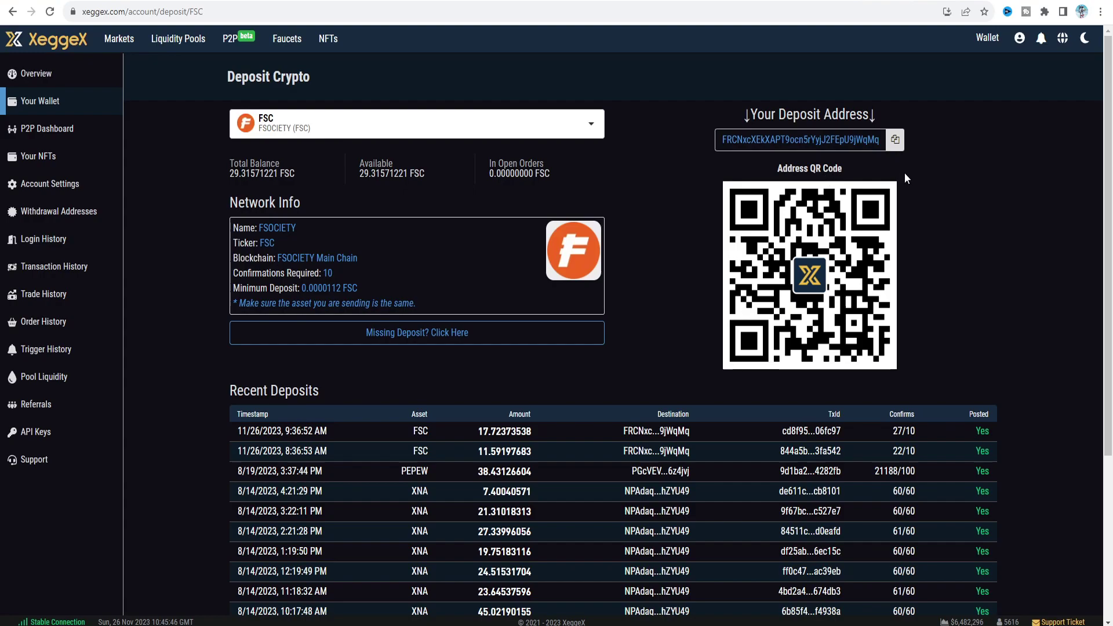
pyautogui.click(895, 139)
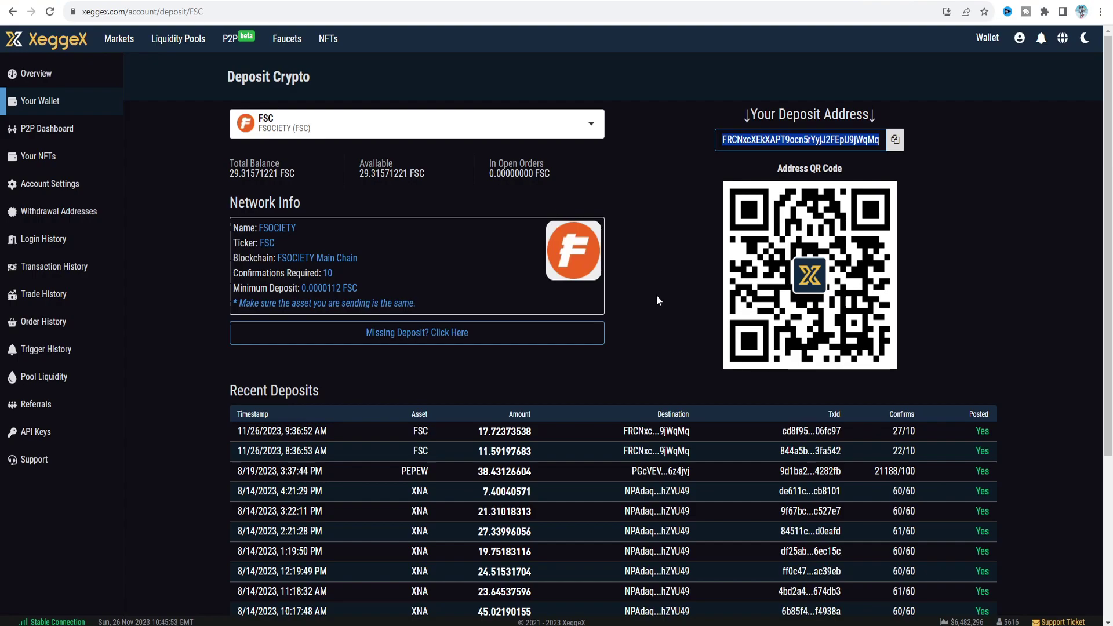
# Return to fsocietychain.com and review the blockchain specifications, smartnode collateral, reward distribution, price and wallet sections
pyautogui.hotkey('ctrl', 'Tab')
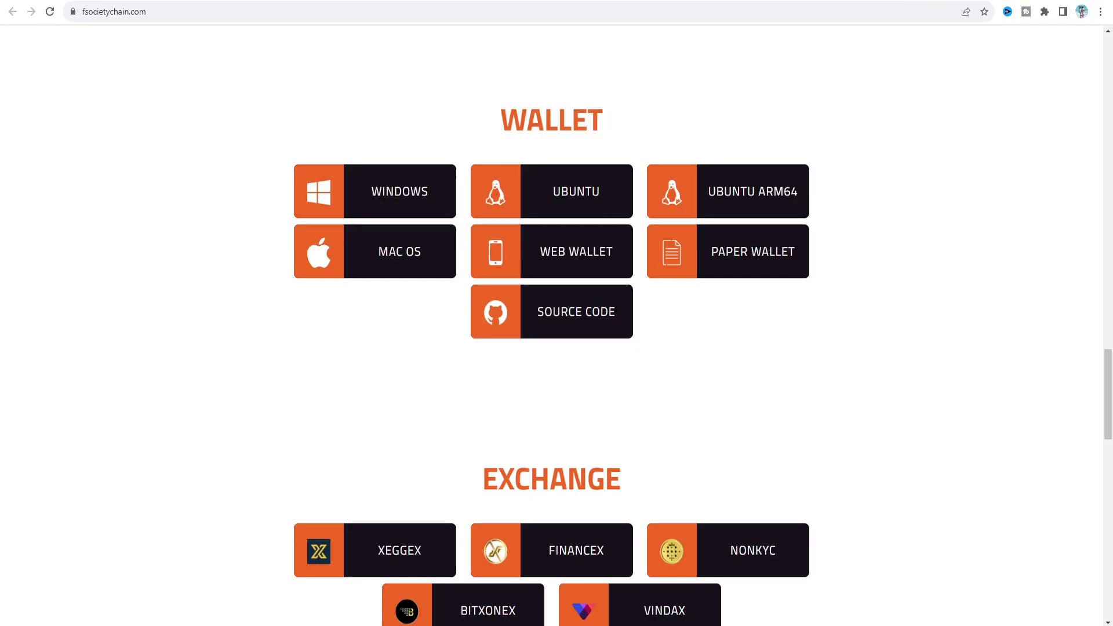
pyautogui.moveTo(1108, 376); pyautogui.dragTo(1109, 218)
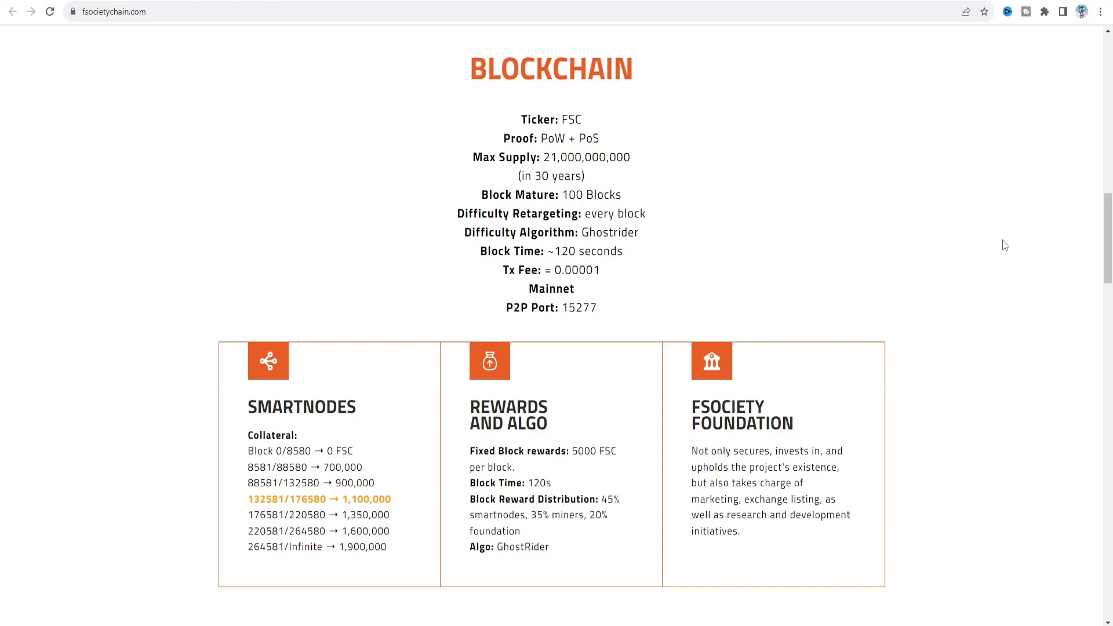
pyautogui.scroll(-2, 991, 261)
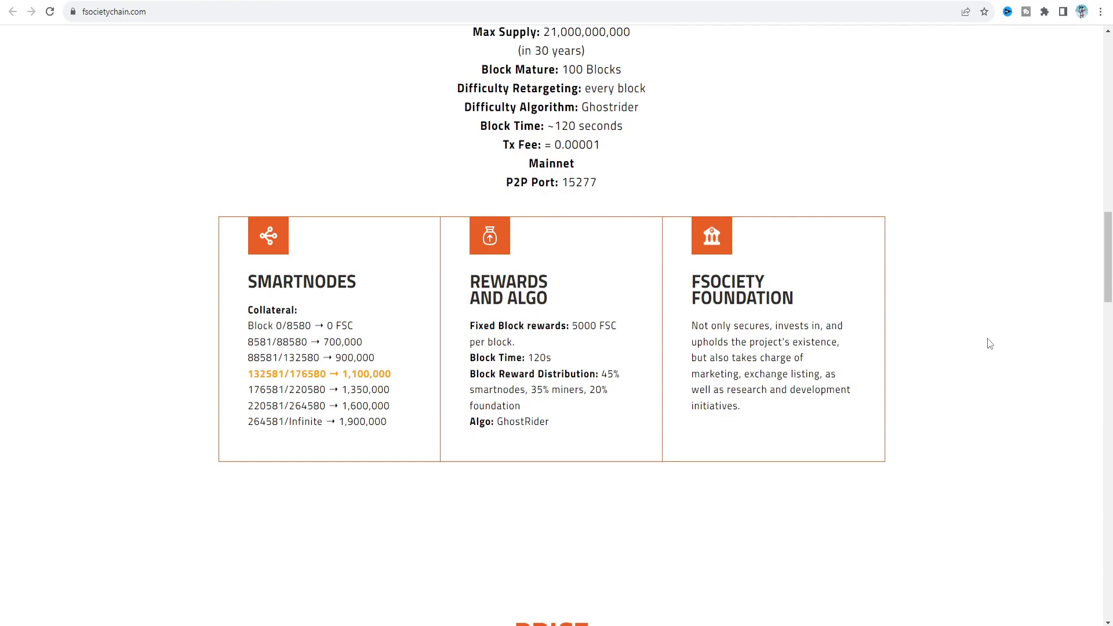
pyautogui.scroll(-7, 988, 339)
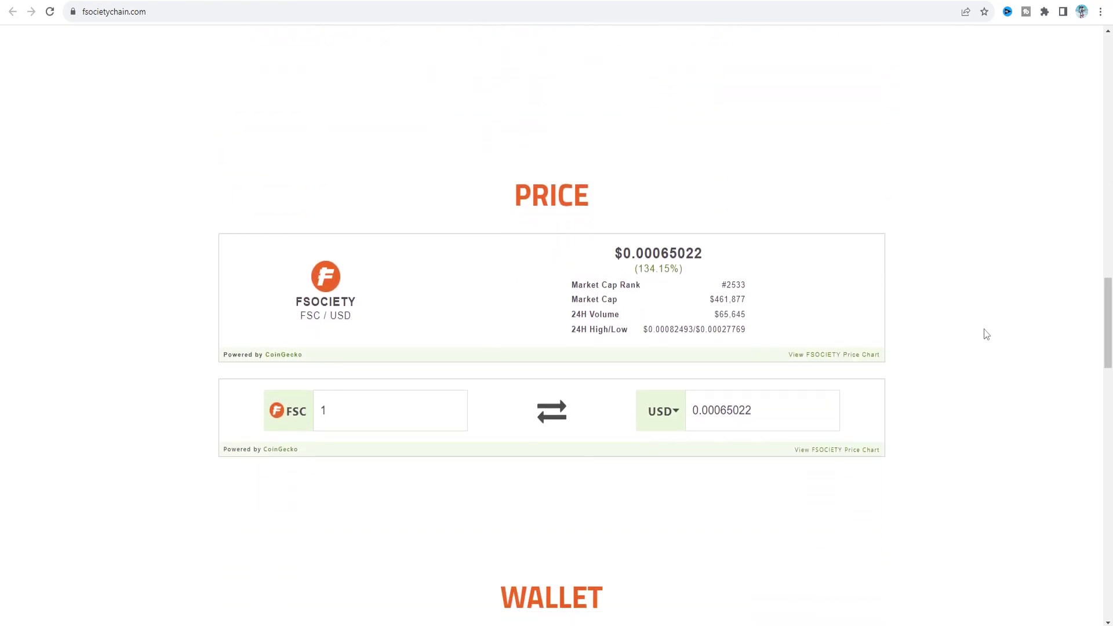
pyautogui.scroll(-4, 986, 335)
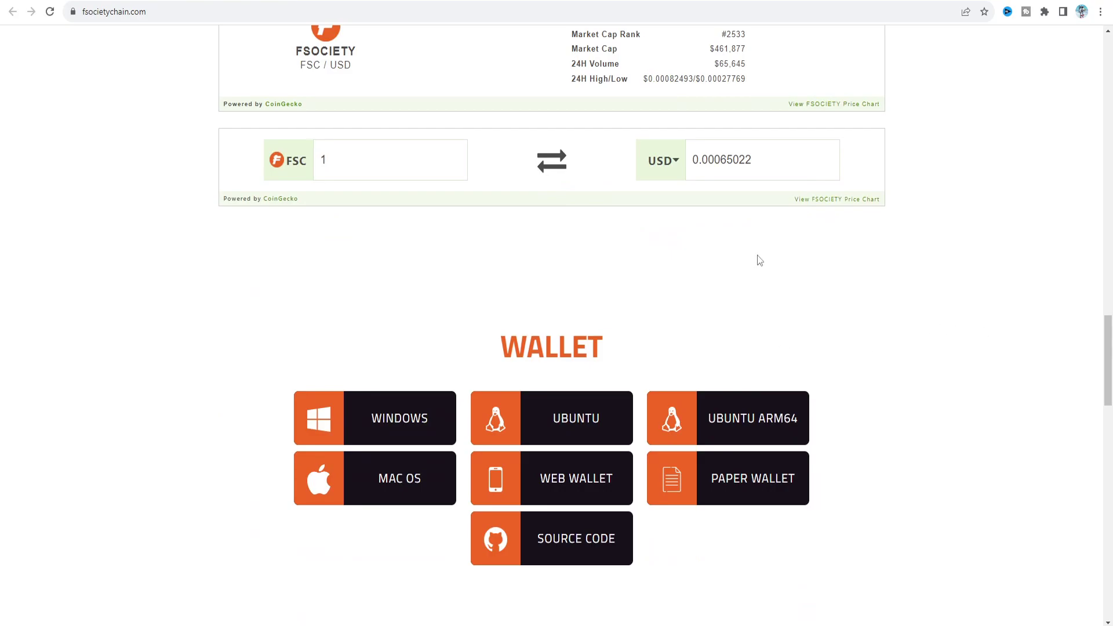
# Open the rplant.xyz pool from Fsociety's MiningPoolStats list and examine its pool info, ports and miner configuration
pyautogui.click(667, 199)
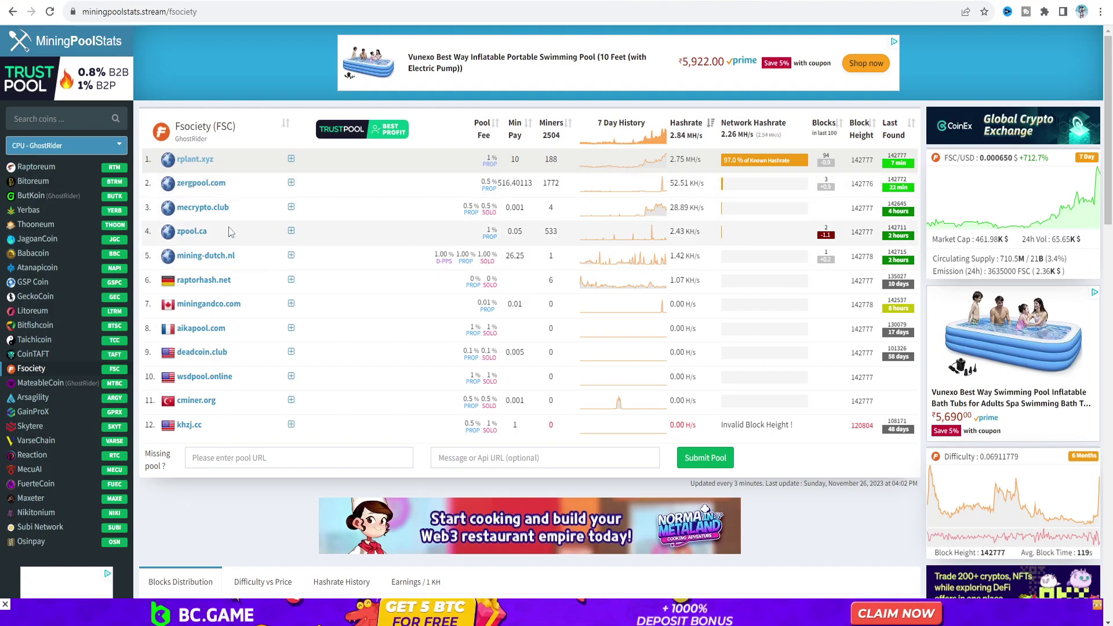
pyautogui.click(204, 166)
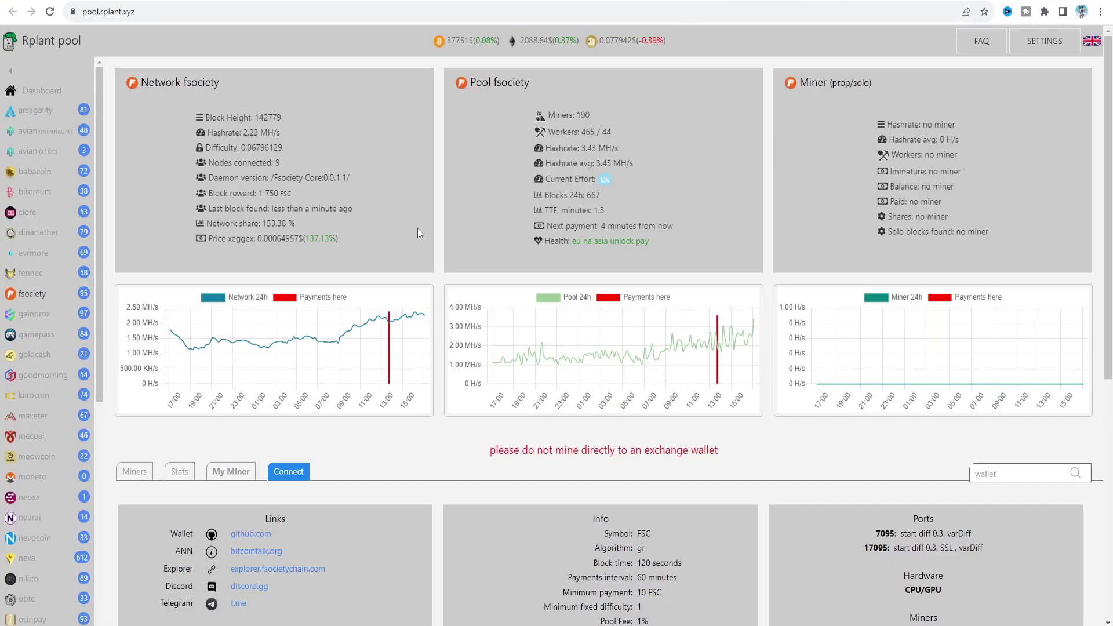
pyautogui.scroll(-1, 417, 228)
pyautogui.scroll(-5, 417, 227)
pyautogui.scroll(2, 416, 228)
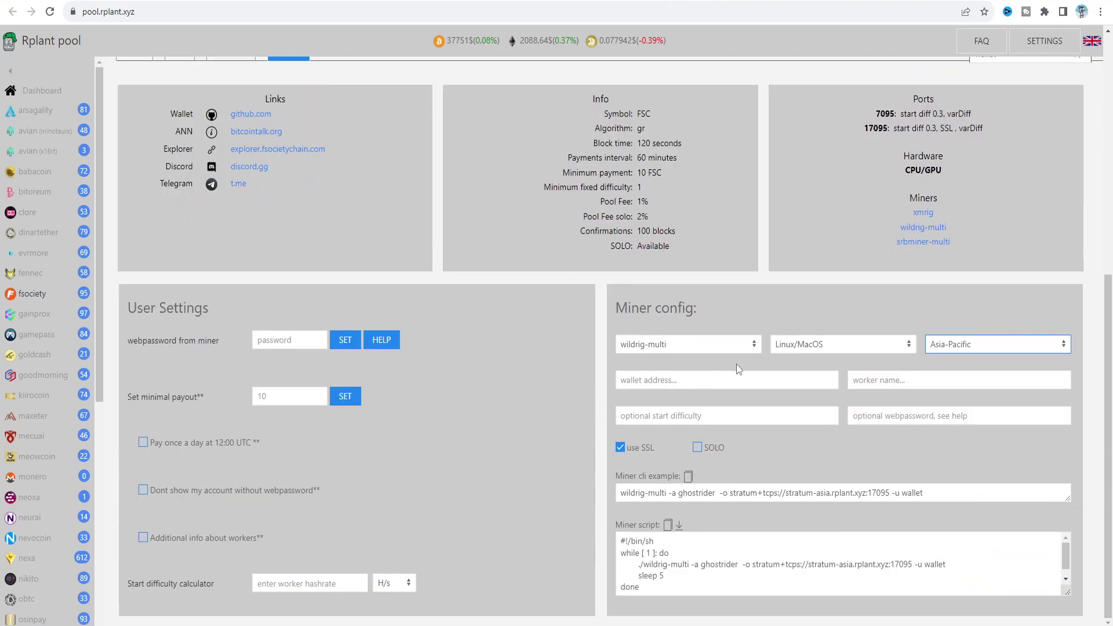
pyautogui.click(754, 346)
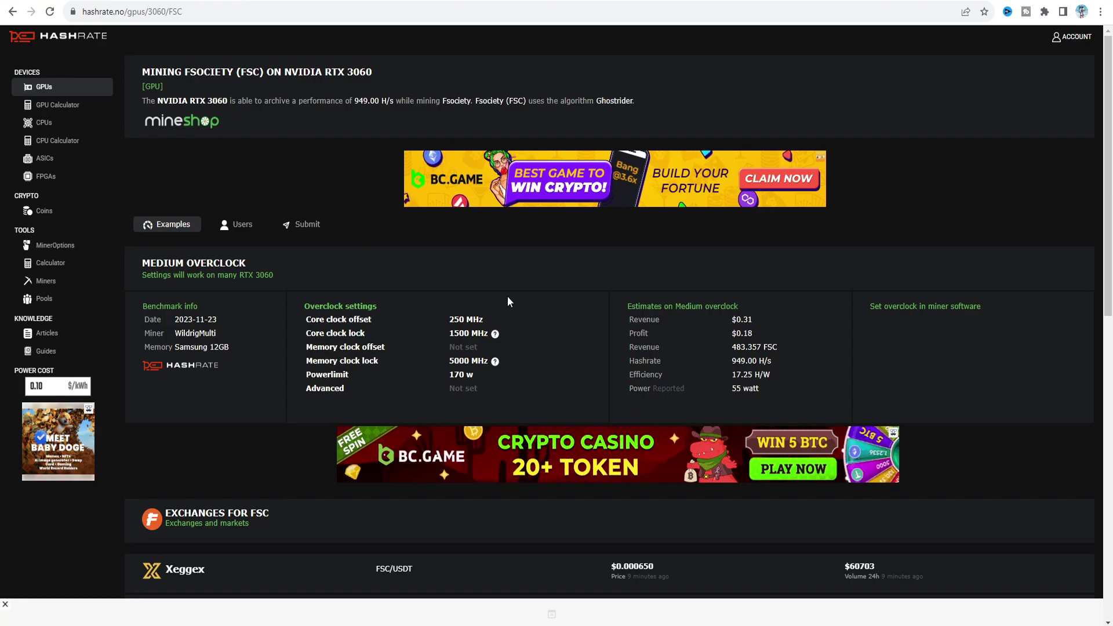
# Review the hashrate.no page for mining FSC on an RTX 3060, checking overclock settings, exchanges and pools
pyautogui.scroll(-6, 509, 301)
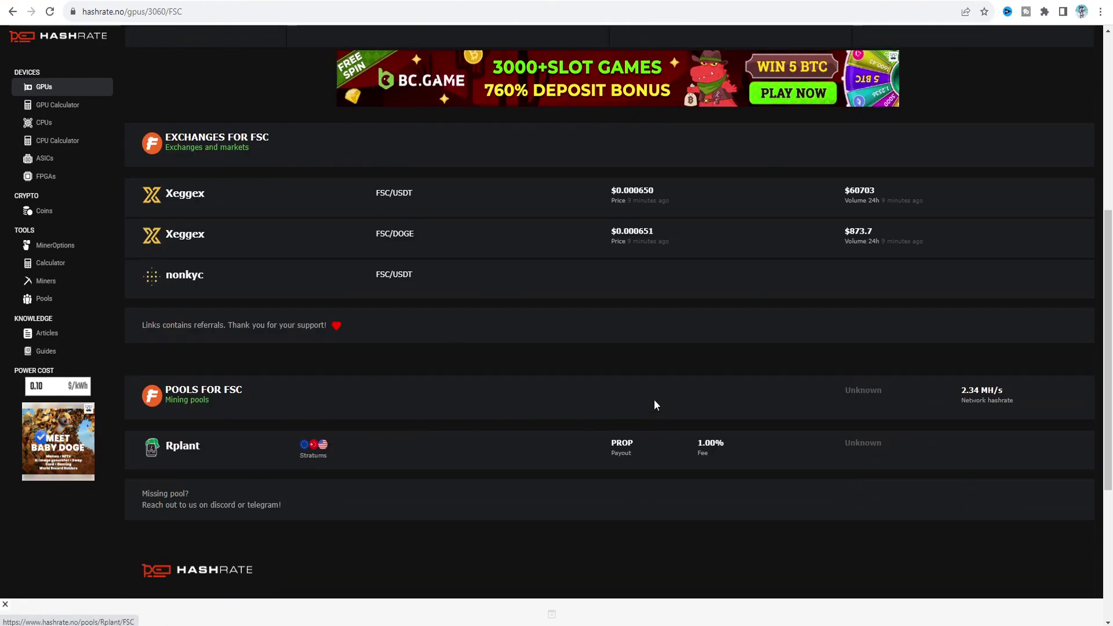
pyautogui.scroll(3, 754, 295)
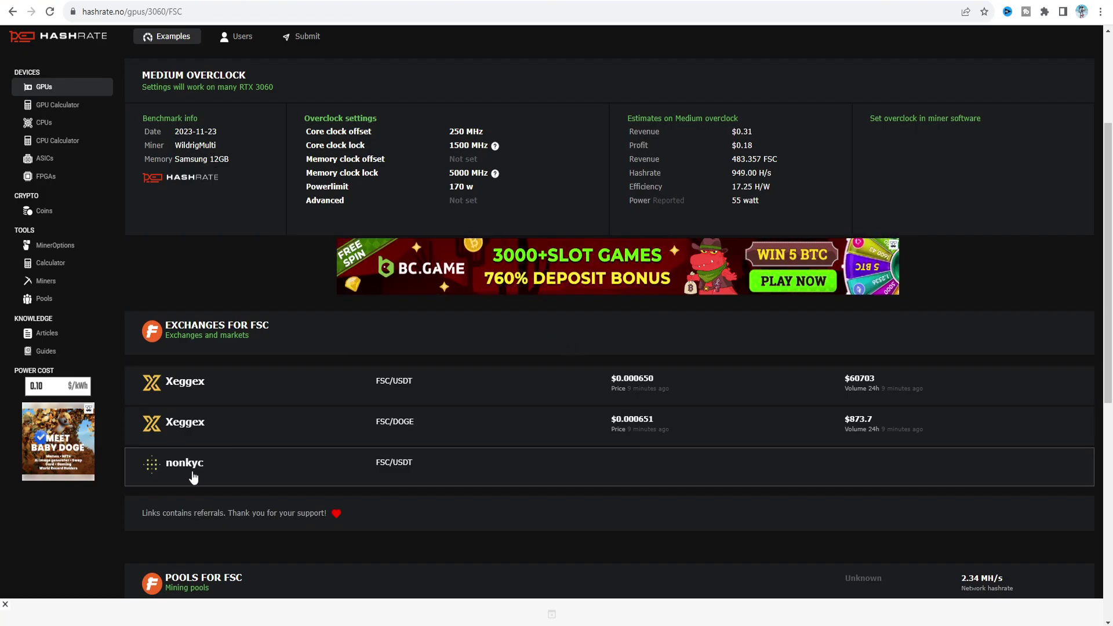
pyautogui.scroll(3, 530, 417)
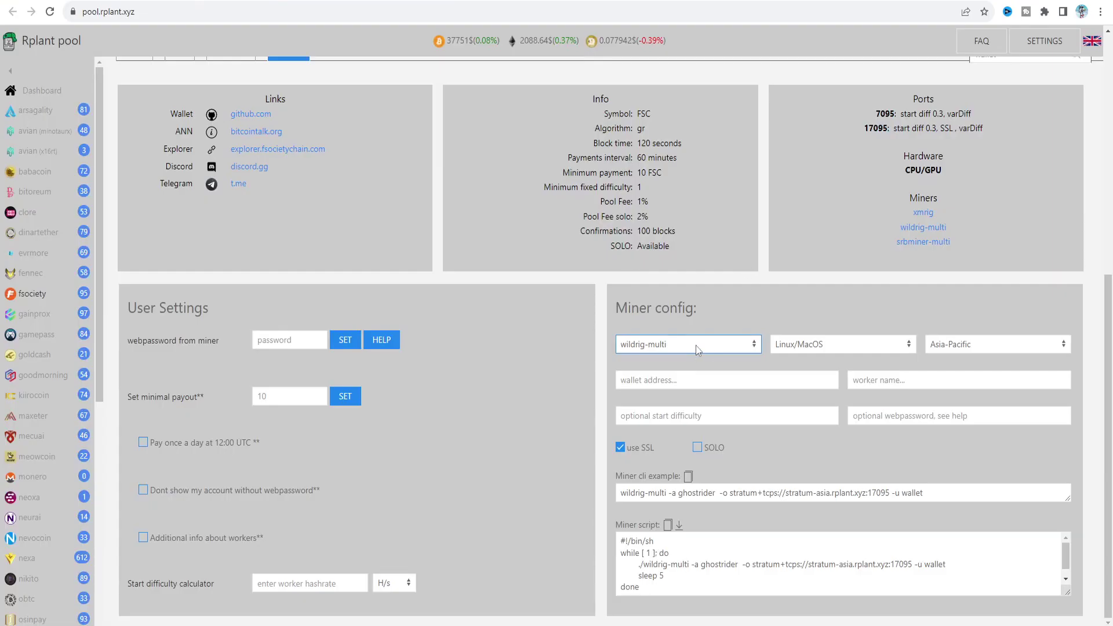
# Configure the Rplant miner example for wildrig-multi, Linux/MacOS and Asia-Pacific, and select the stratum address with port 17095 in the CLI example
pyautogui.click(696, 348)
pyautogui.click(696, 348)
pyautogui.click(863, 343)
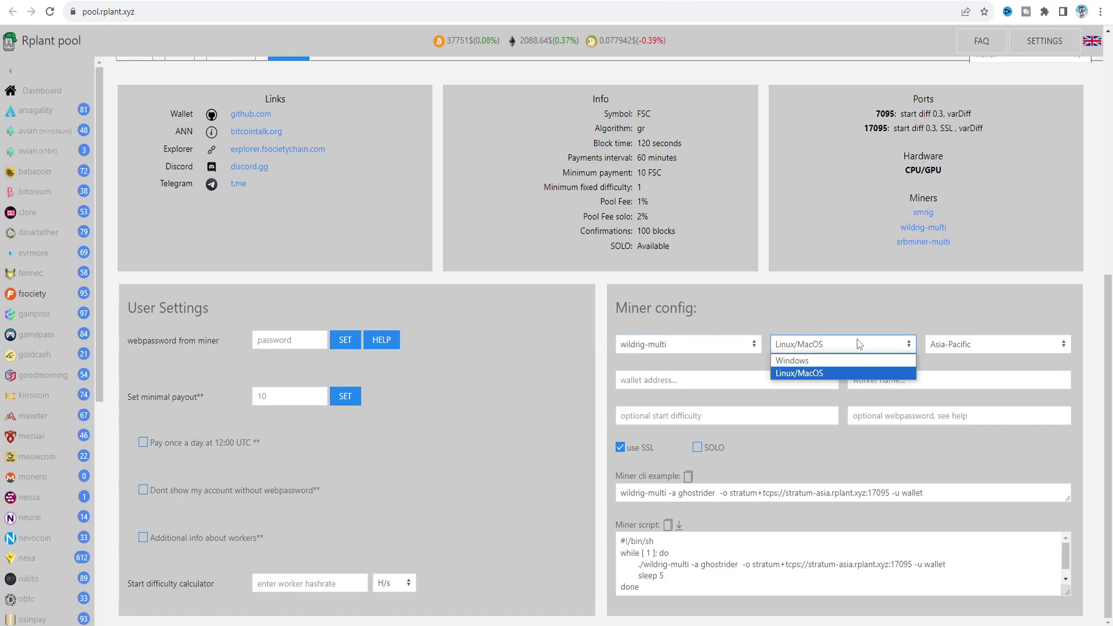
pyautogui.click(829, 361)
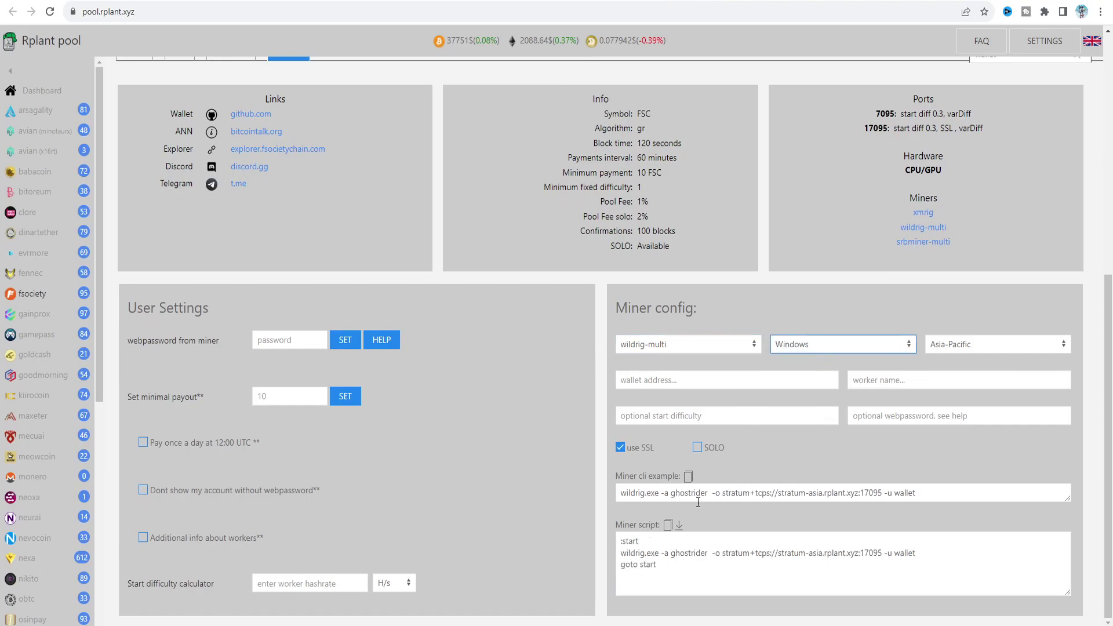
pyautogui.click(839, 343)
pyautogui.click(831, 372)
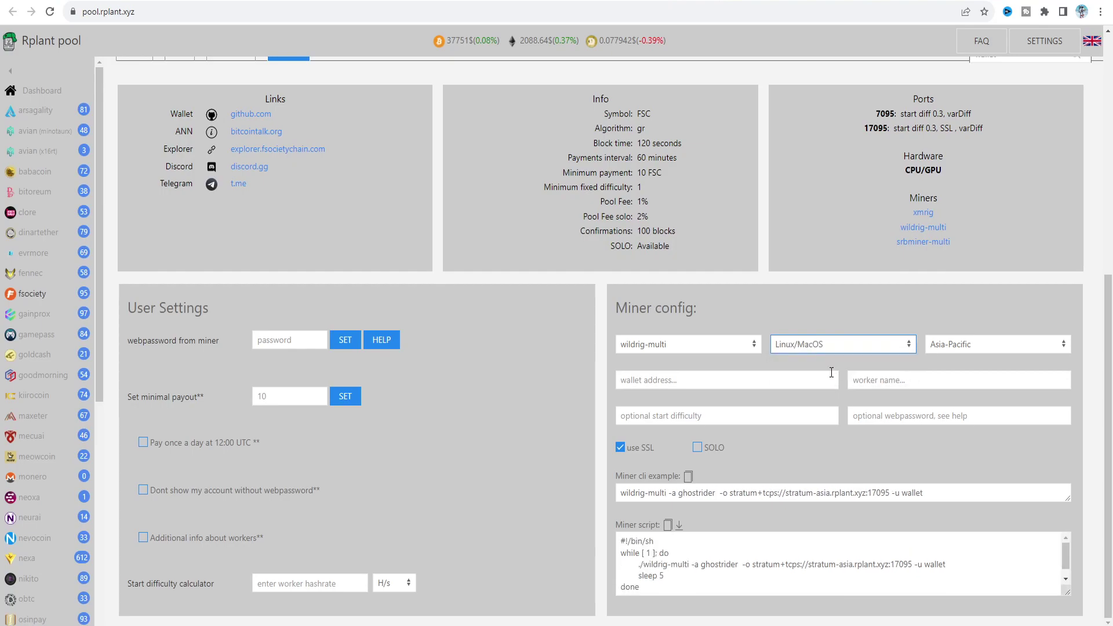
pyautogui.click(995, 348)
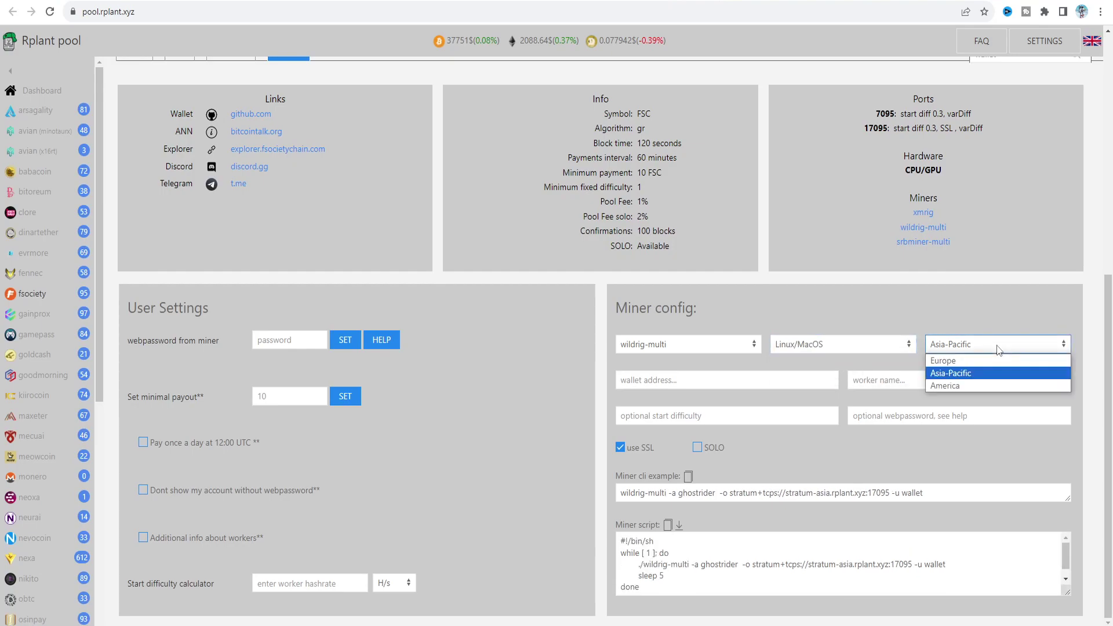
pyautogui.click(955, 373)
pyautogui.moveTo(732, 499); pyautogui.dragTo(887, 492)
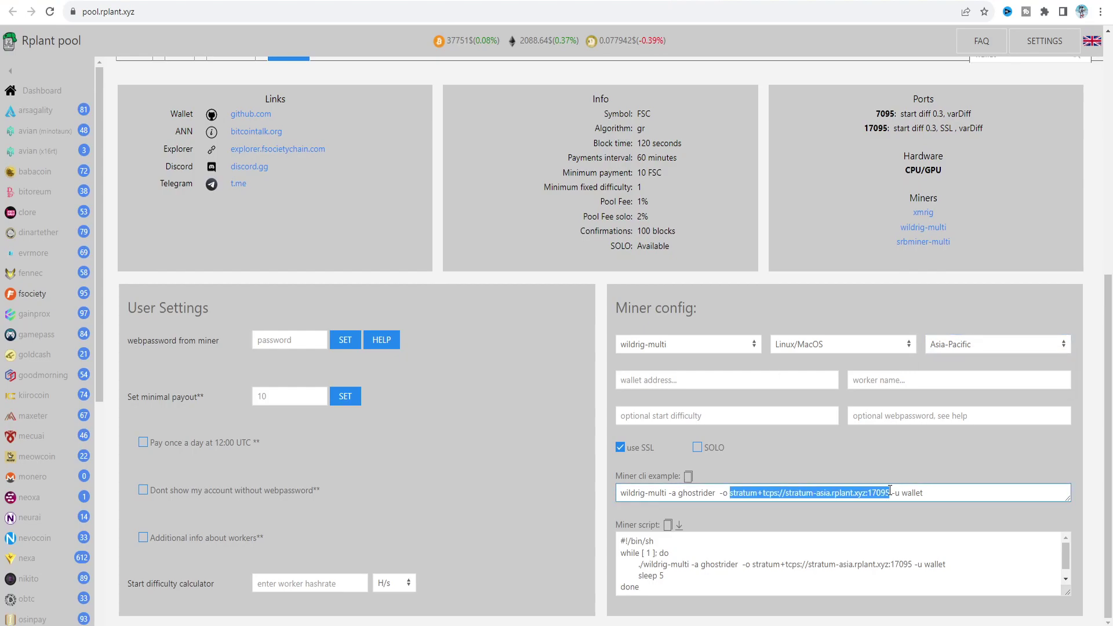
# Switch to the XeggeX wallet and open the deposit page for FSC
pyautogui.hotkey('ctrl', 'Tab')
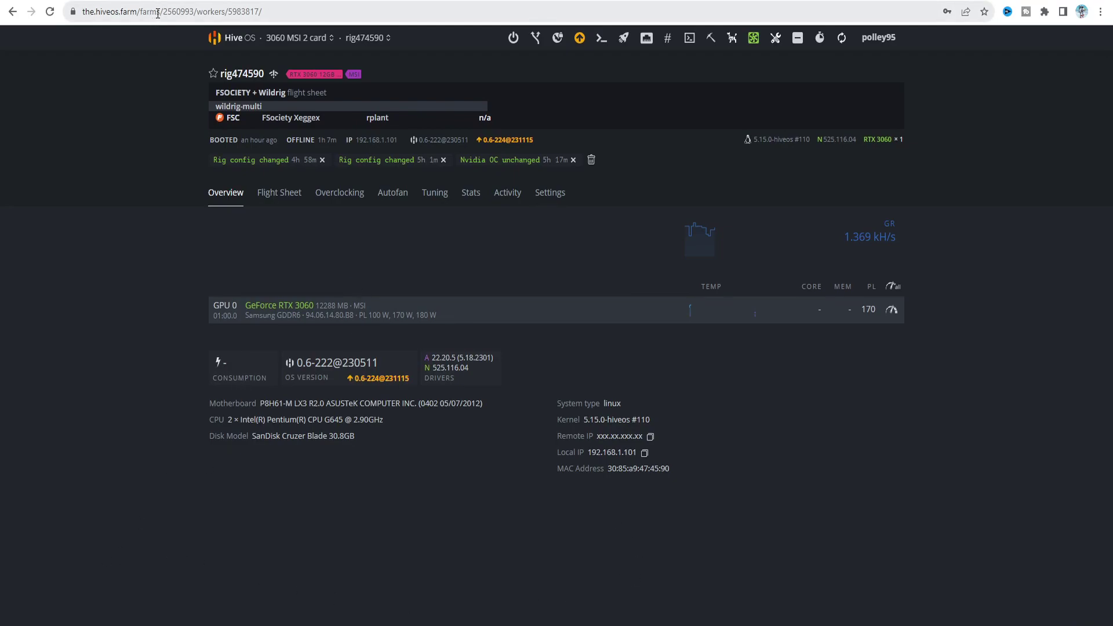
pyautogui.hotkey('ctrl', 'Tab')
pyautogui.hotkey('ctrl', 'Tab')
pyautogui.hotkey('ctrl', 'Tab')
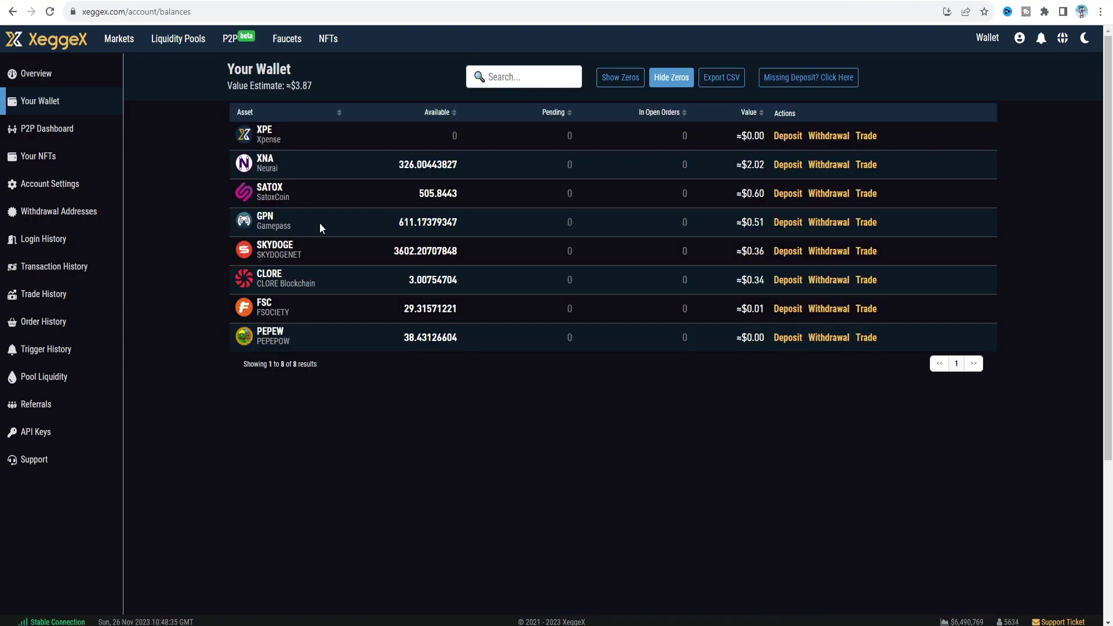
pyautogui.click(790, 311)
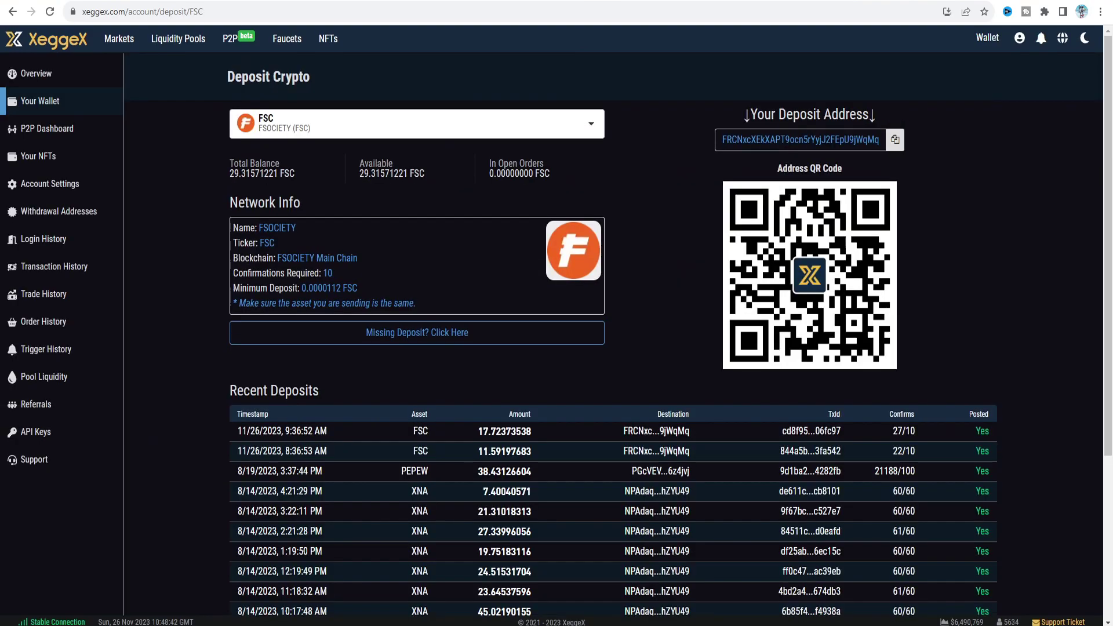
# Switch to Hive OS and look over the rig474590 worker, returning to the farm's worker list
pyautogui.hotkey('ctrl', 'Tab')
pyautogui.moveTo(693, 245)
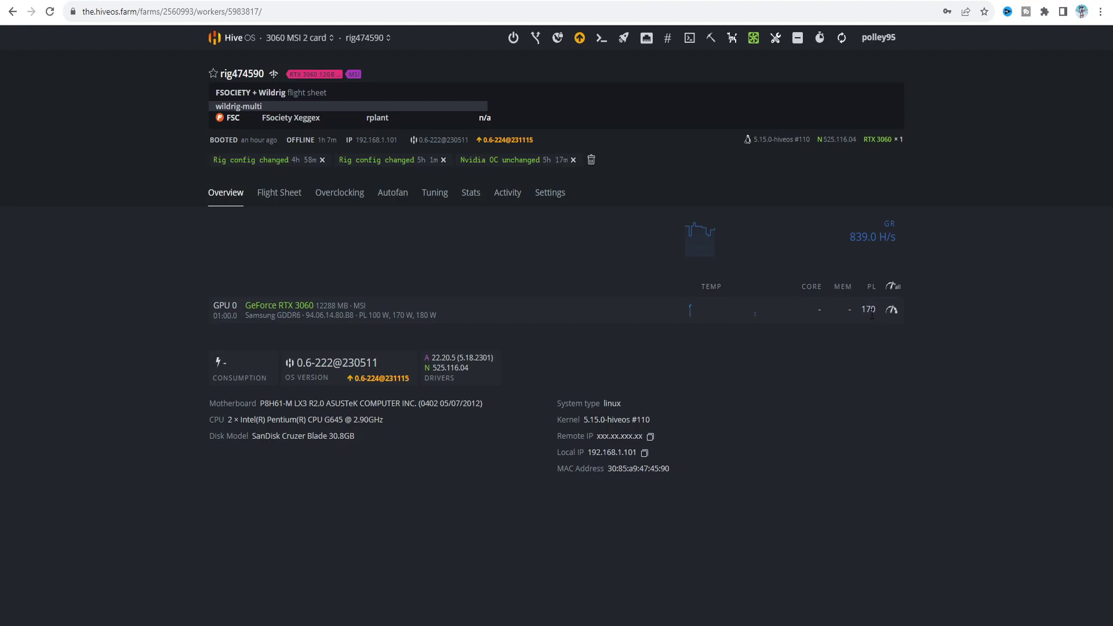
pyautogui.hotkey('alt', 'Left')
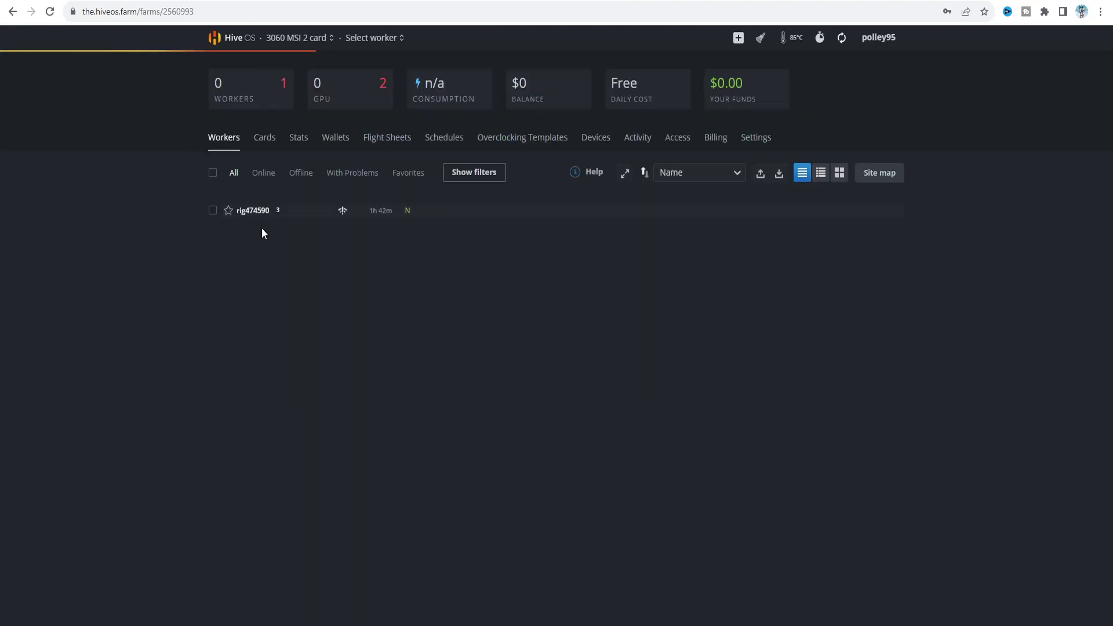
pyautogui.click(253, 210)
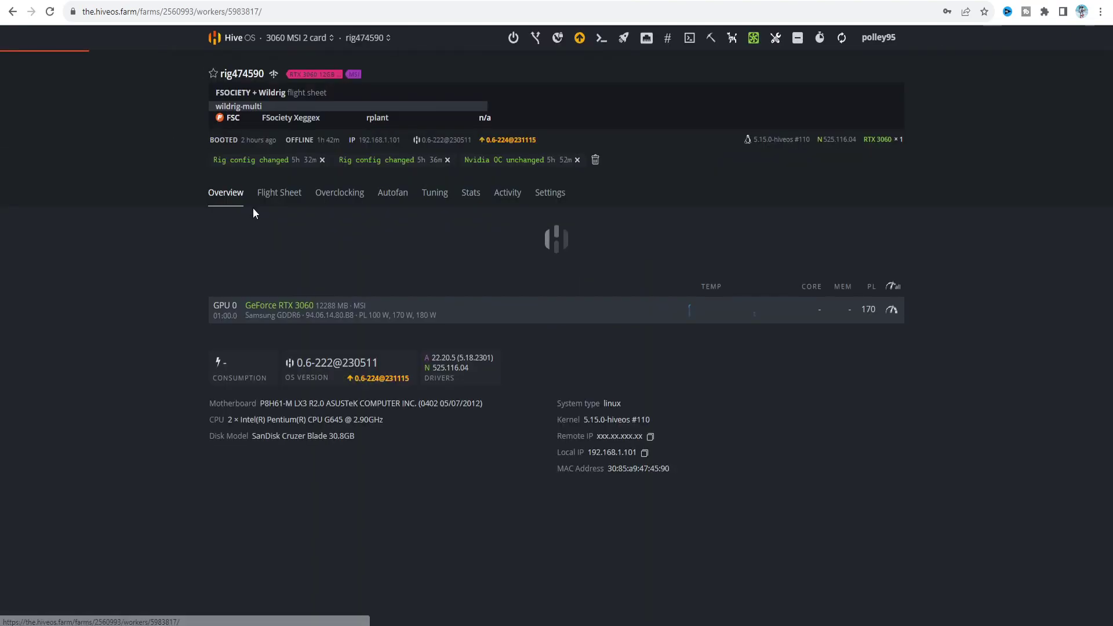
pyautogui.hotkey('alt', 'Left')
# Start a new wallet in the 3060 MSI 2 card farm with FSC as its coin
pyautogui.click(336, 139)
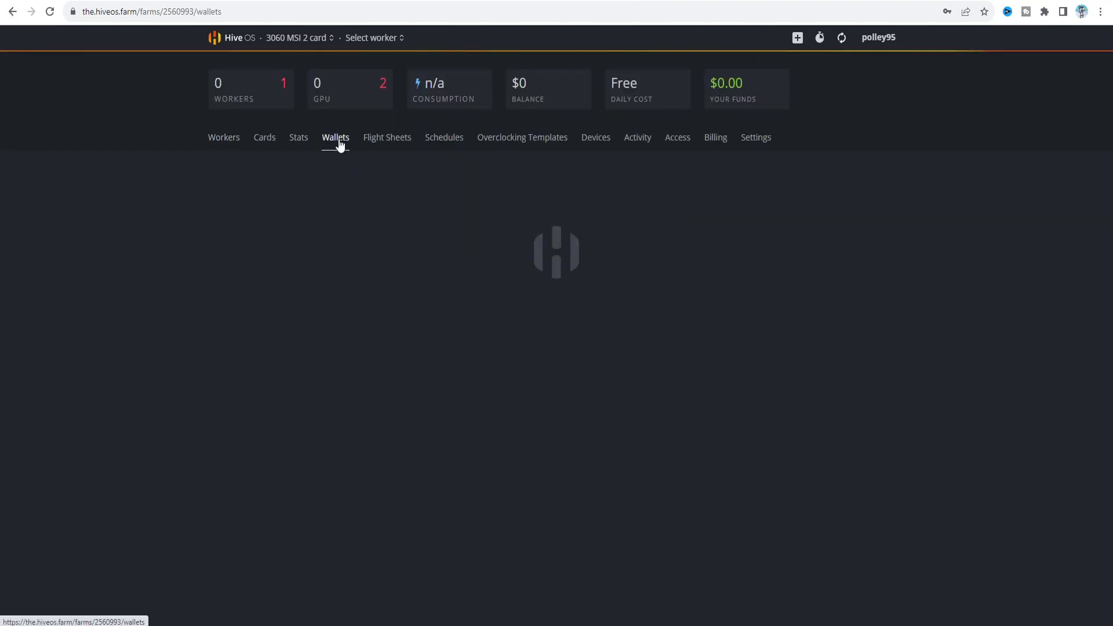
pyautogui.click(878, 180)
pyautogui.click(506, 198)
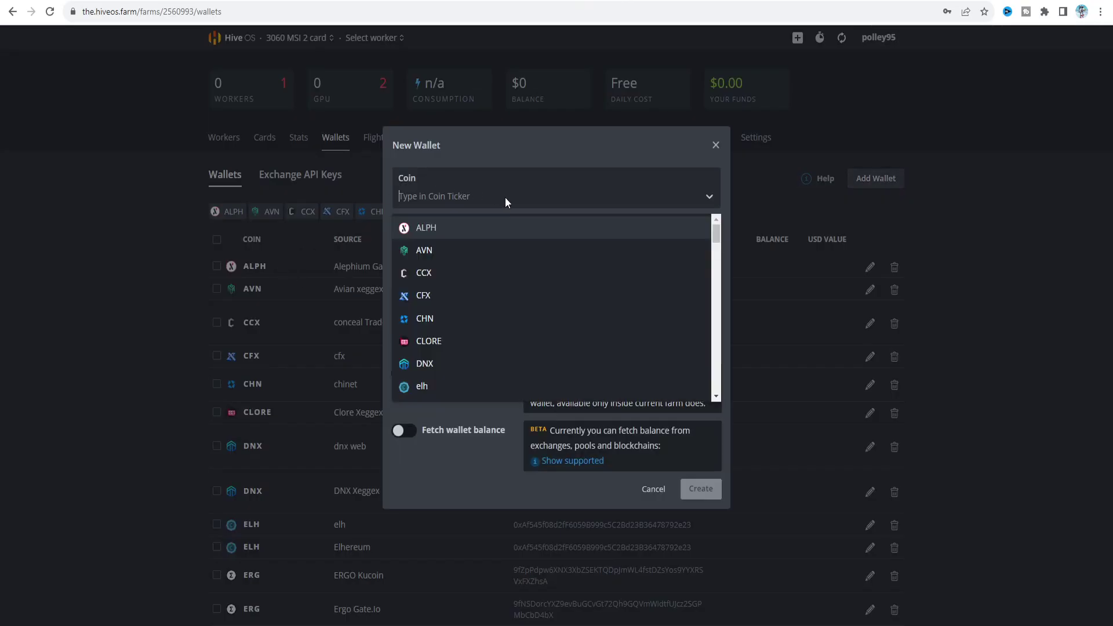
pyautogui.write('fsc')
pyautogui.click(492, 225)
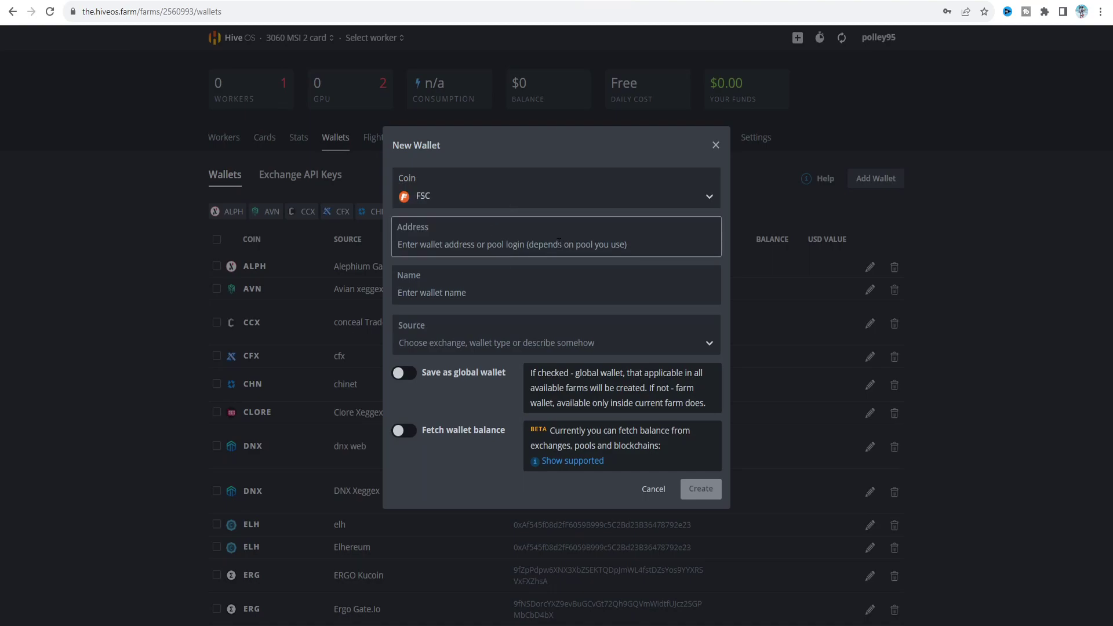
# Copy the FSC deposit address from XeggeX into the new wallet, name it "Fscoiety xe" and create it
pyautogui.hotkey('ctrl', 'Tab')
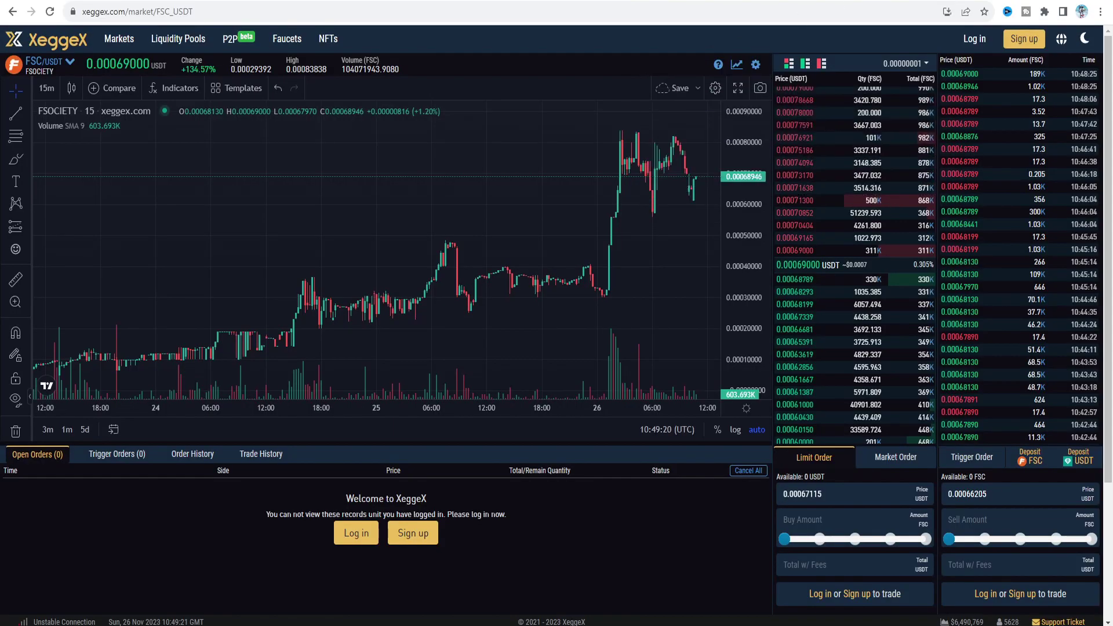
pyautogui.hotkey('ctrl', 'Tab')
pyautogui.click(895, 141)
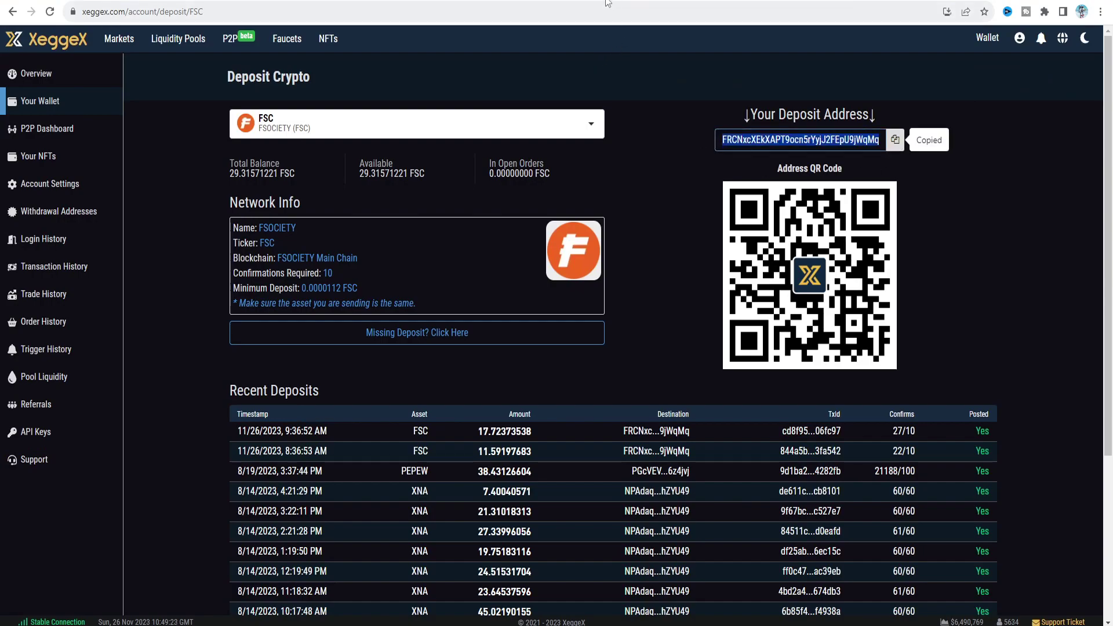
pyautogui.hotkey('ctrl', 'Tab')
pyautogui.hotkey('ctrl', 'v')
pyautogui.click(485, 288)
pyautogui.write('Fscoiety xe')
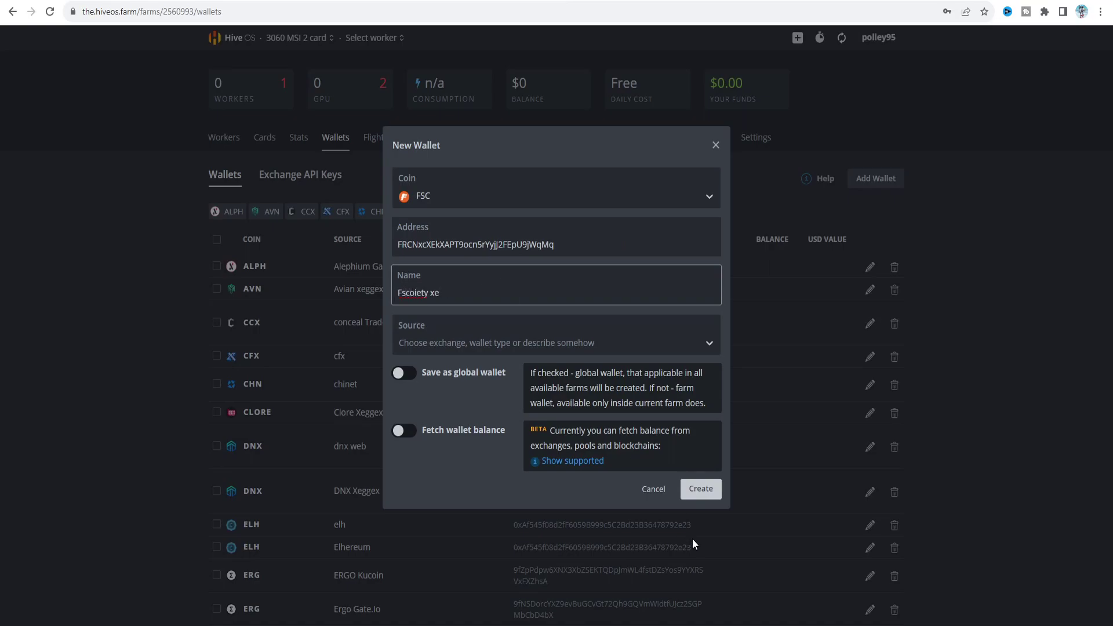
pyautogui.click(704, 494)
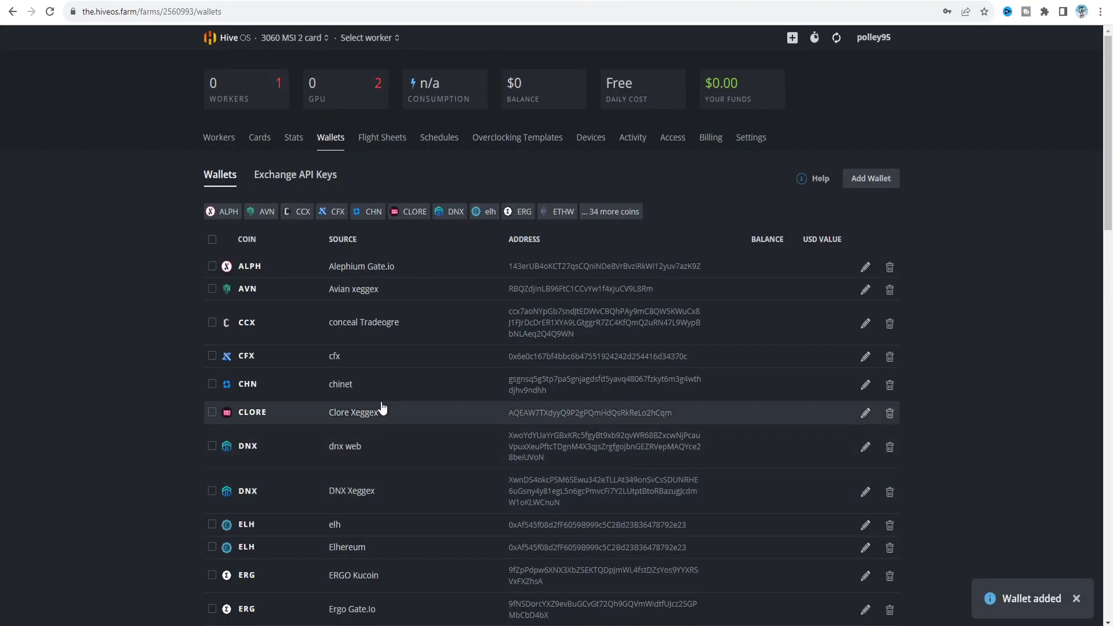
# Open the rig474590 worker's flight sheet and go on to the farm's flight sheet management page
pyautogui.click(217, 137)
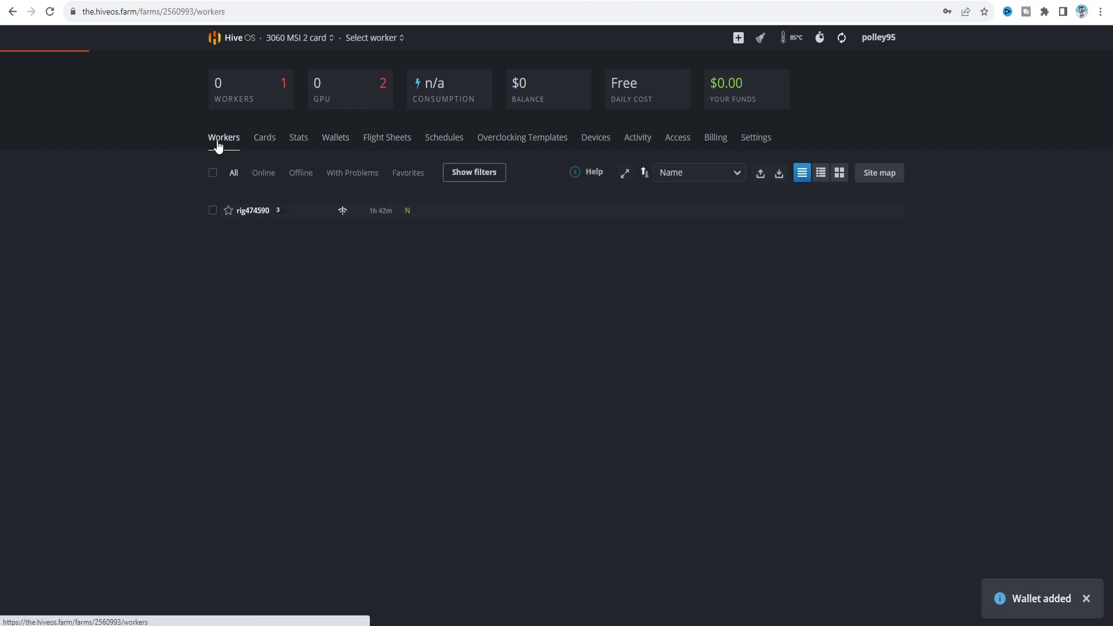
pyautogui.click(252, 212)
pyautogui.click(284, 193)
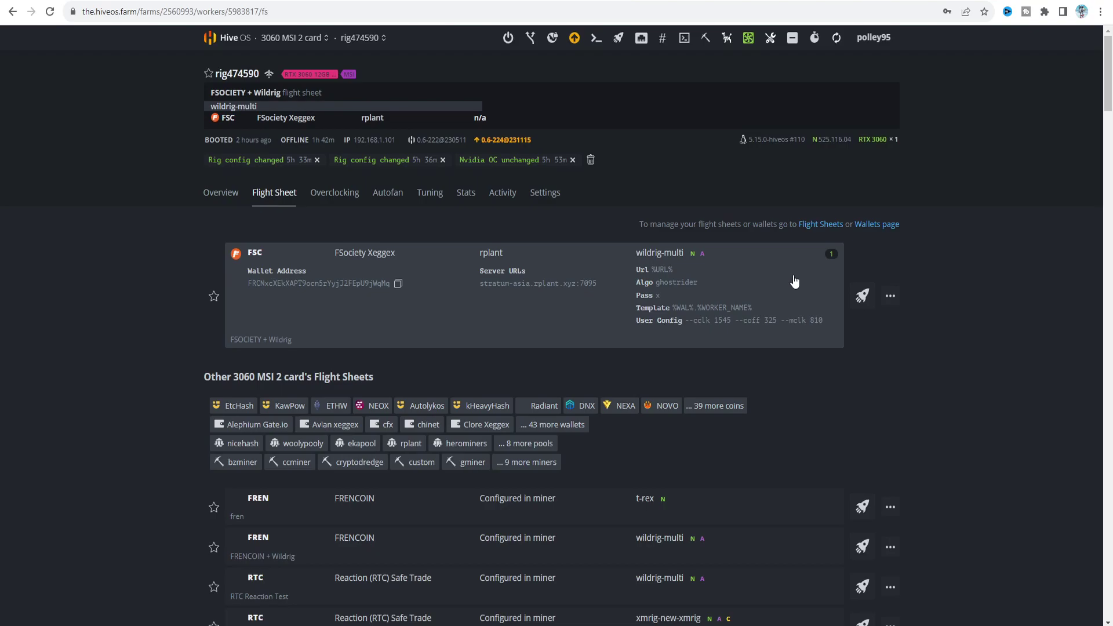
pyautogui.click(830, 224)
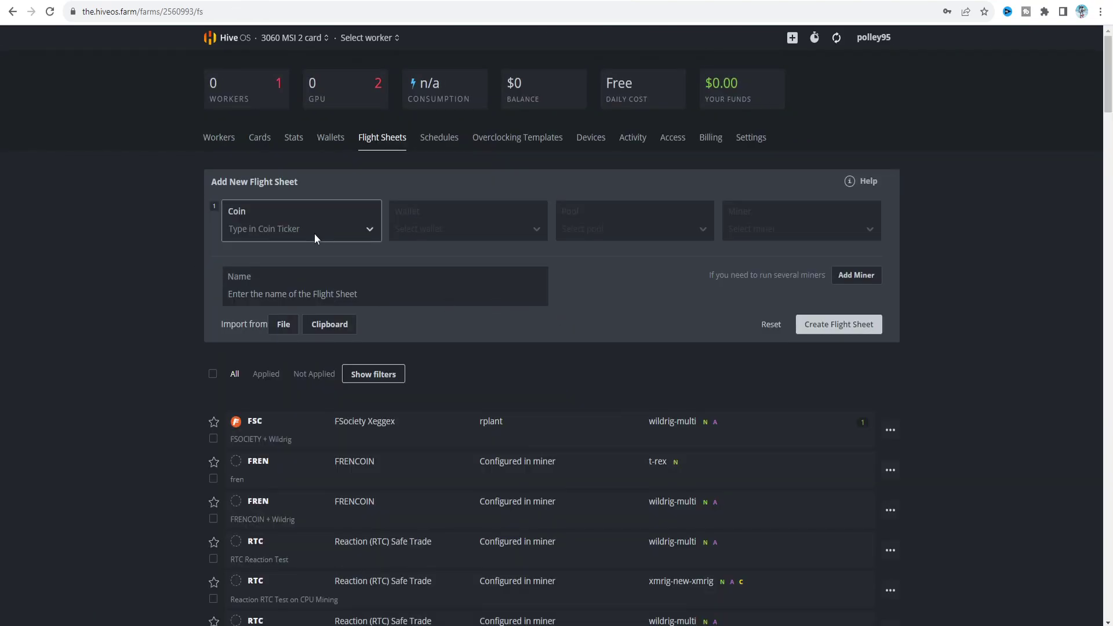
# Set the new flight sheet's coin to FSC and its wallet to "Fscoiety xe"
pyautogui.click(314, 235)
pyautogui.write('fsc')
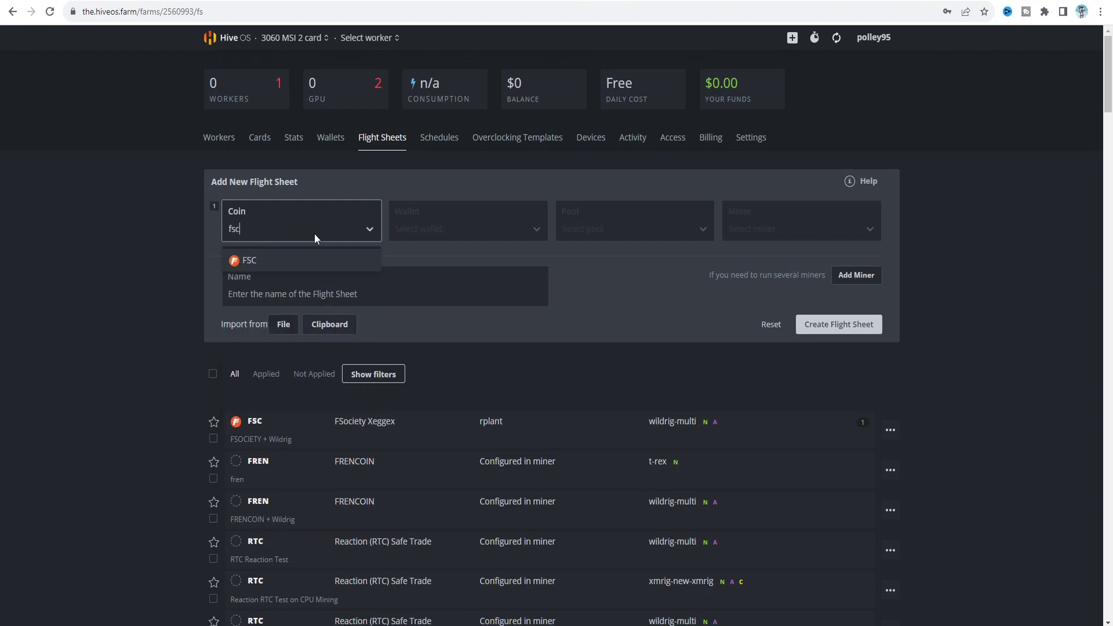
pyautogui.click(365, 259)
pyautogui.click(462, 223)
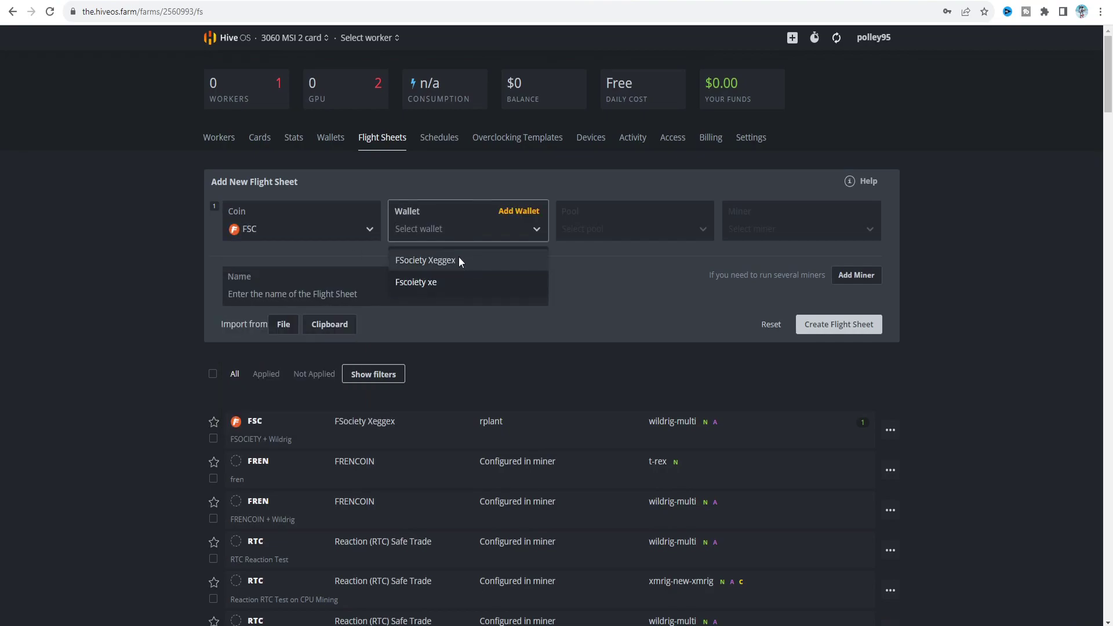
pyautogui.click(443, 283)
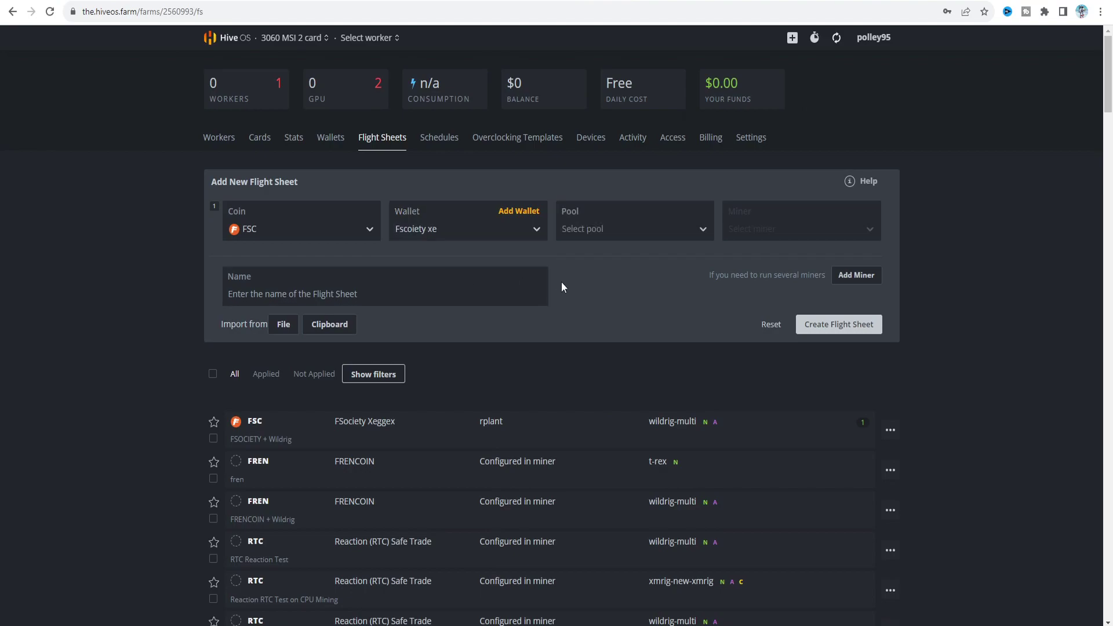
# Set the flight sheet's pool to Configure in miner and its miner to WildRig Multi, and name it "Fscoiety"
pyautogui.click(640, 232)
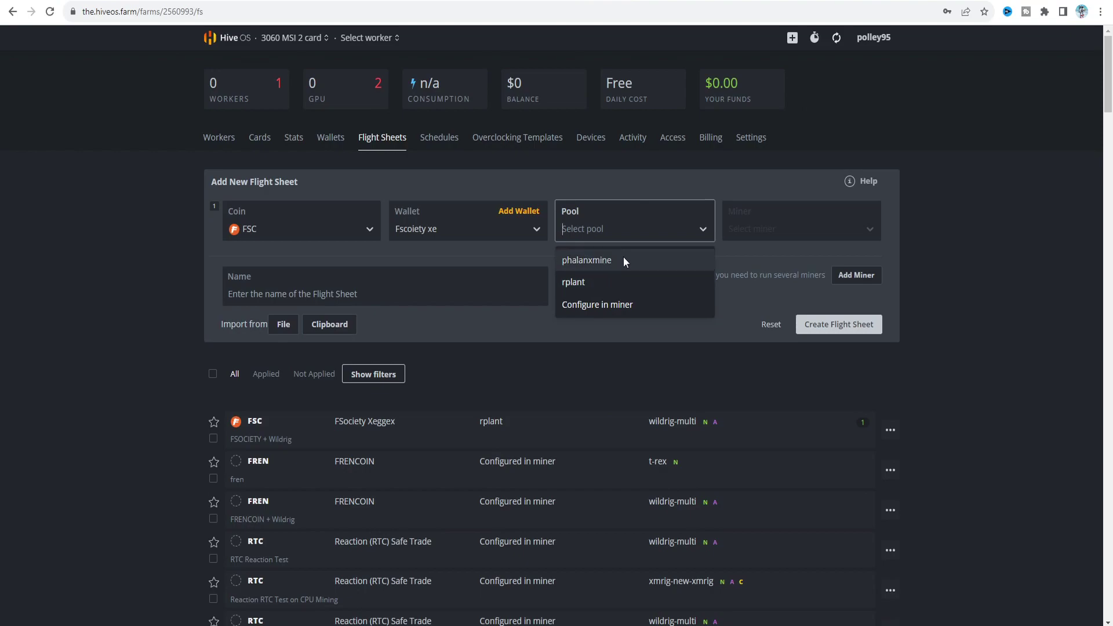
pyautogui.click(614, 310)
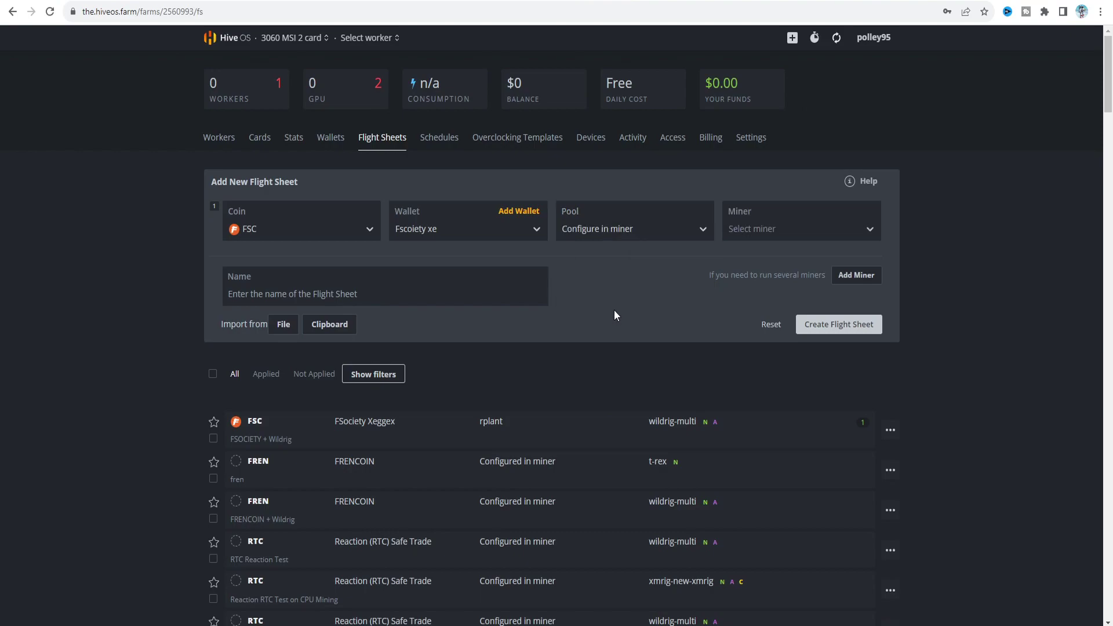
pyautogui.click(776, 232)
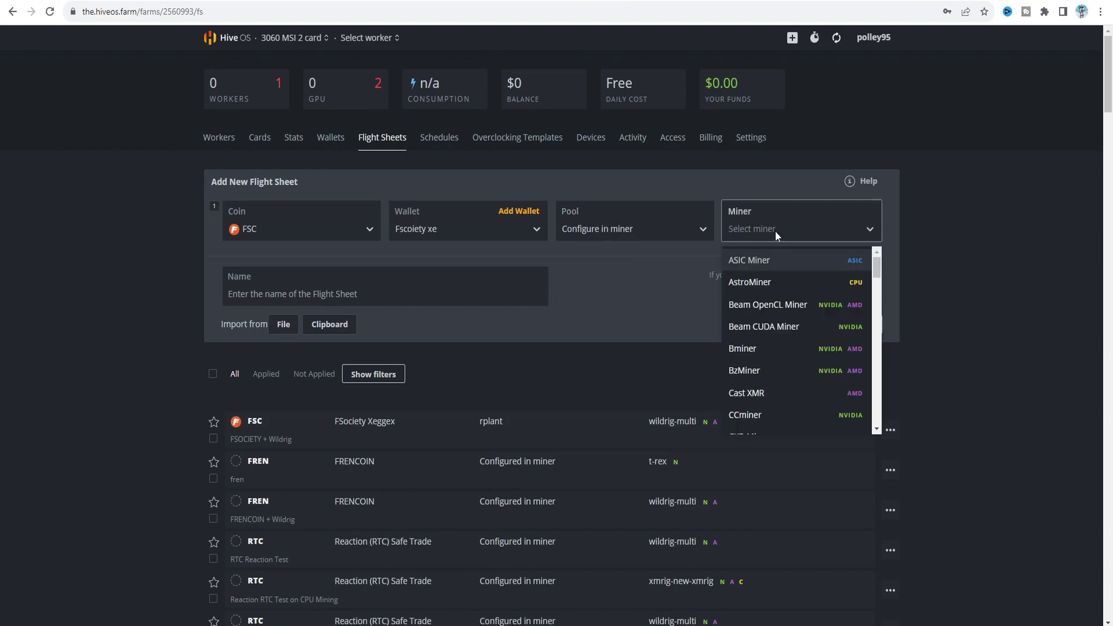
pyautogui.write('w')
pyautogui.click(774, 282)
pyautogui.click(245, 295)
pyautogui.write('Fscoiety')
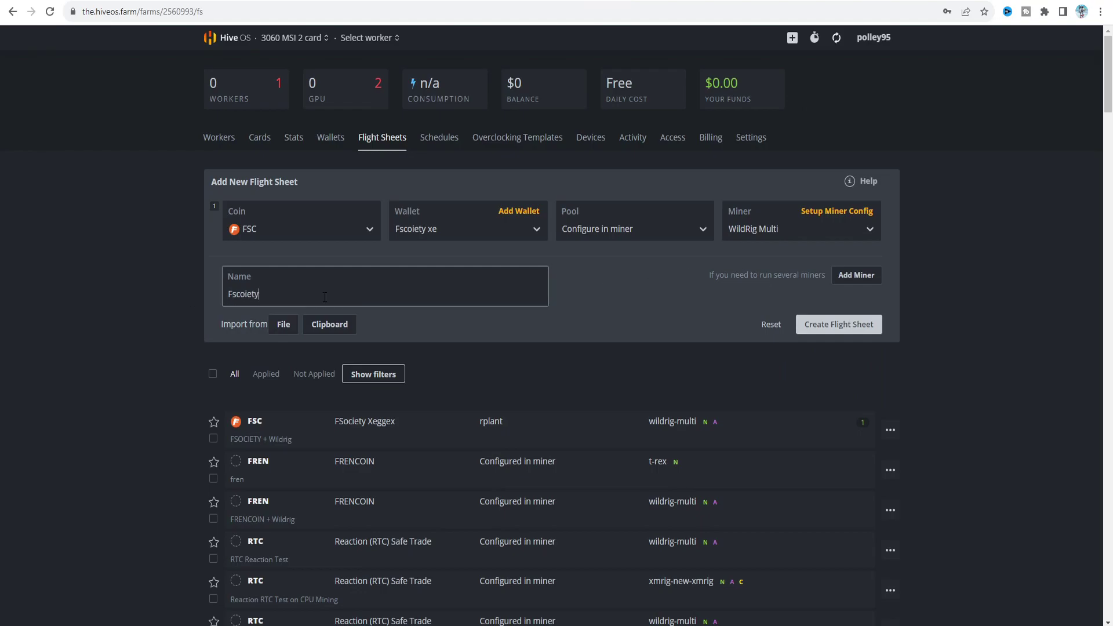
# Open the WildRig Multi configuration and fill the wallet and worker template with %WAL%.%WORKER_NAME%
pyautogui.click(820, 212)
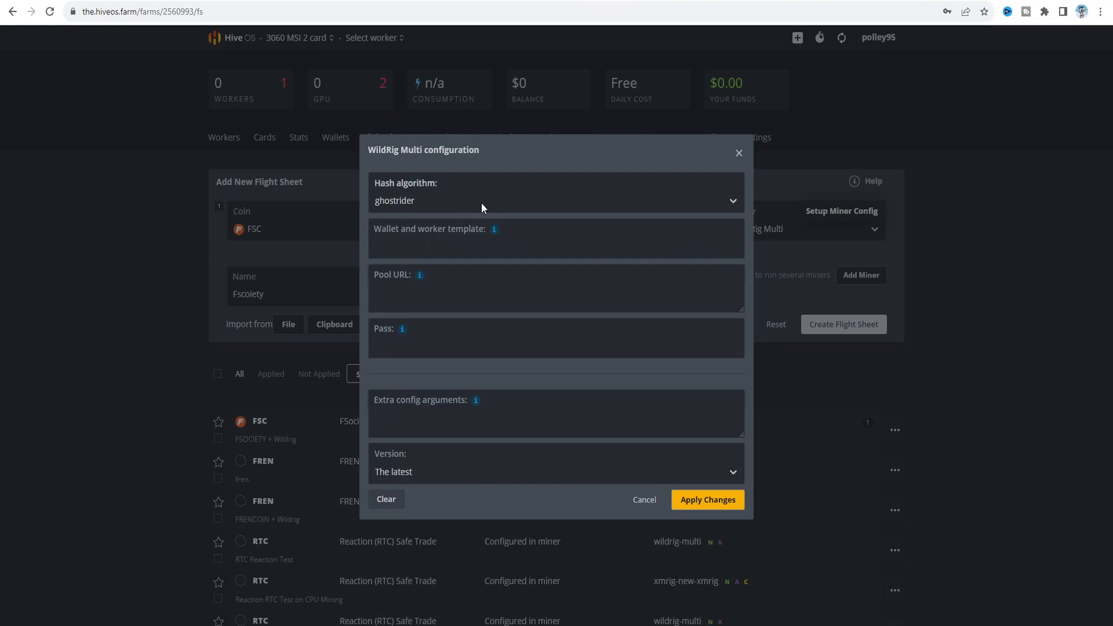
pyautogui.click(486, 243)
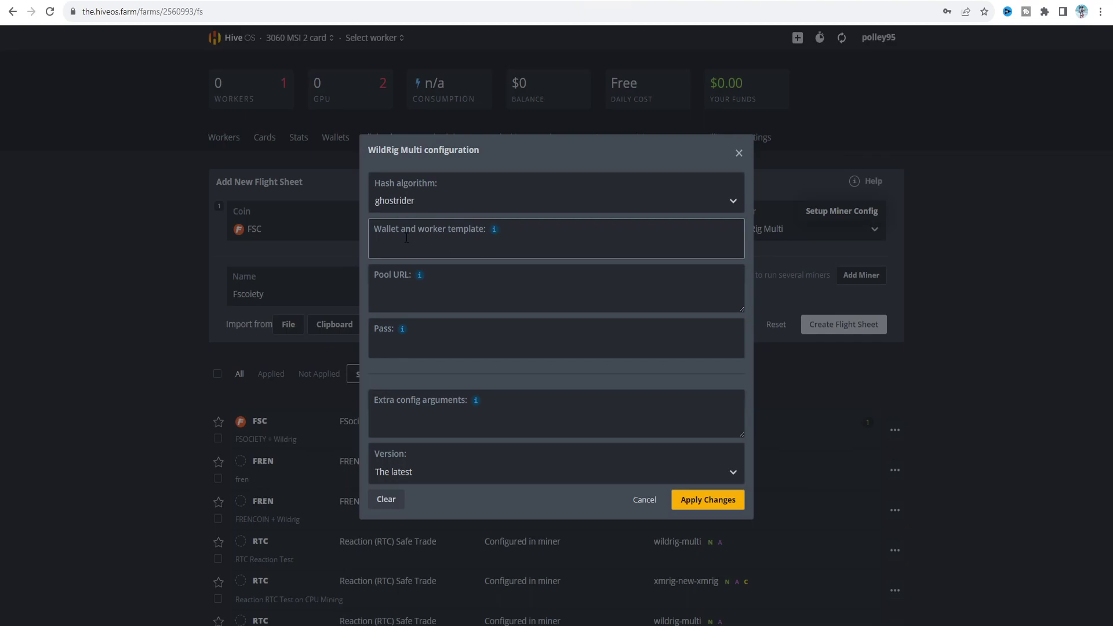
pyautogui.click(495, 231)
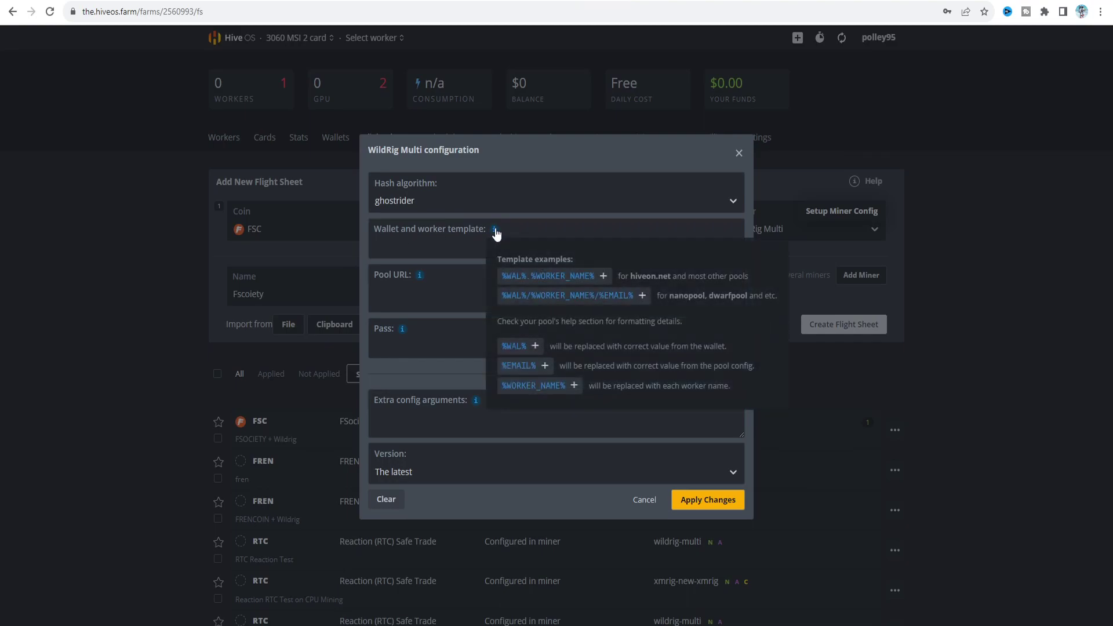
pyautogui.click(529, 282)
# Set the pool URL to stratum+tcps://stratum-asia.rplant.xyz:17095, fill in the pool pass field and apply the miner configuration
pyautogui.click(420, 276)
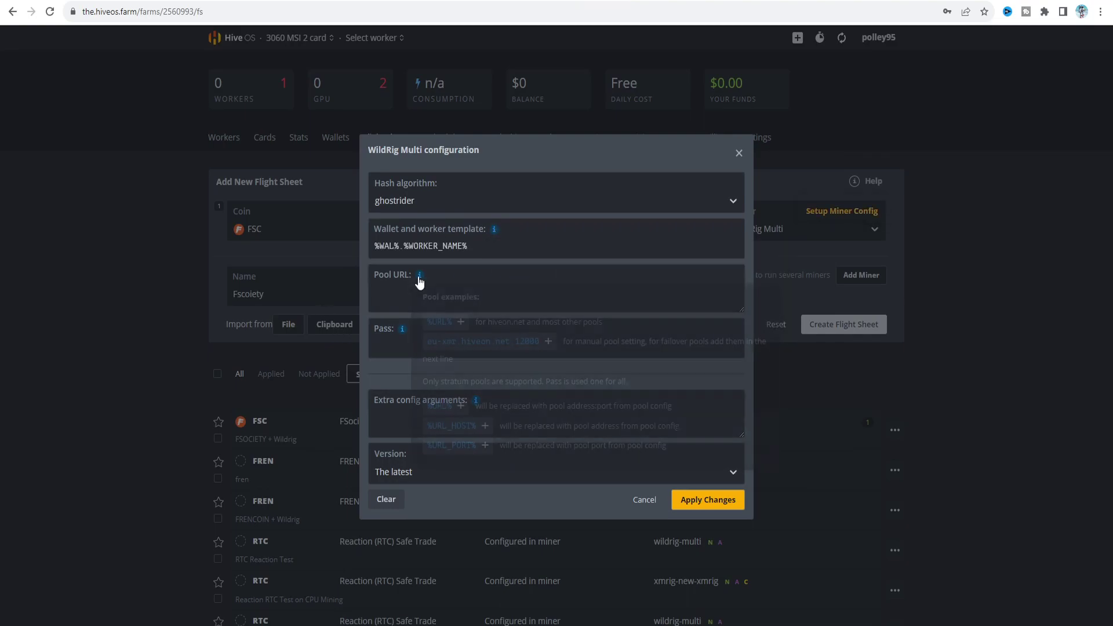
pyautogui.click(438, 322)
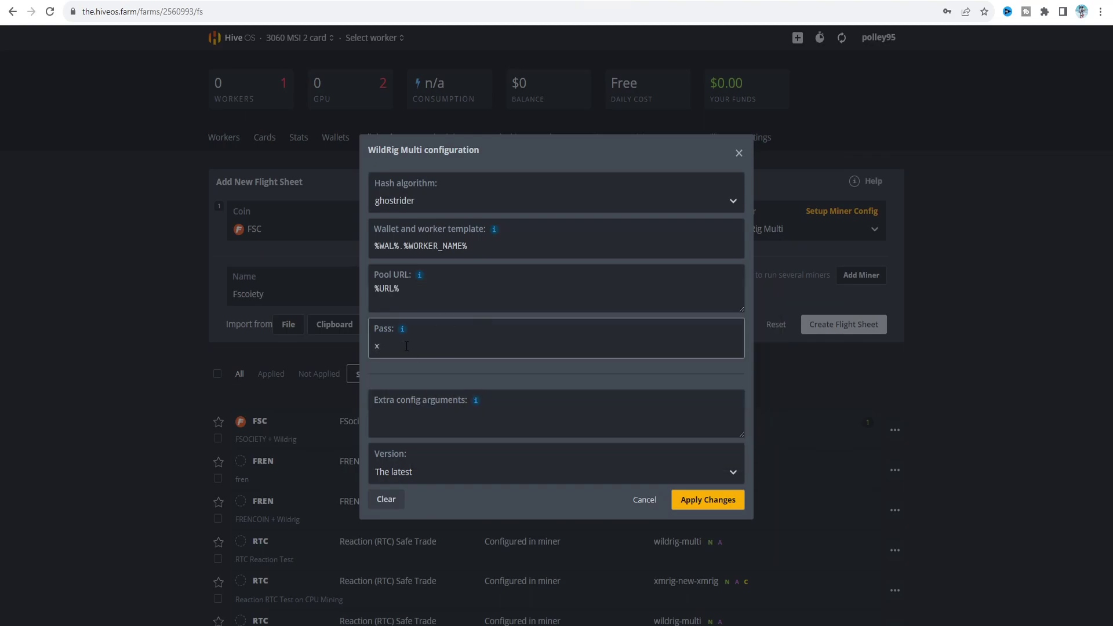
pyautogui.click(398, 292)
pyautogui.hotkey('shift', 'Tab')
pyautogui.write('stratum+tcps://stratum-asia.rplant.xyz:17095')
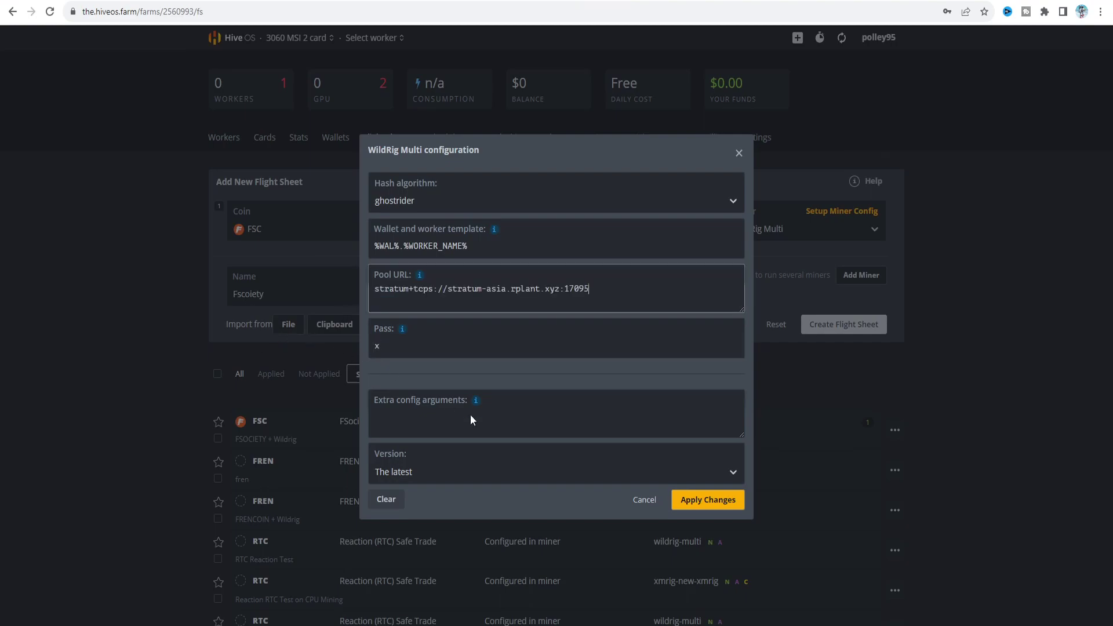
pyautogui.click(713, 502)
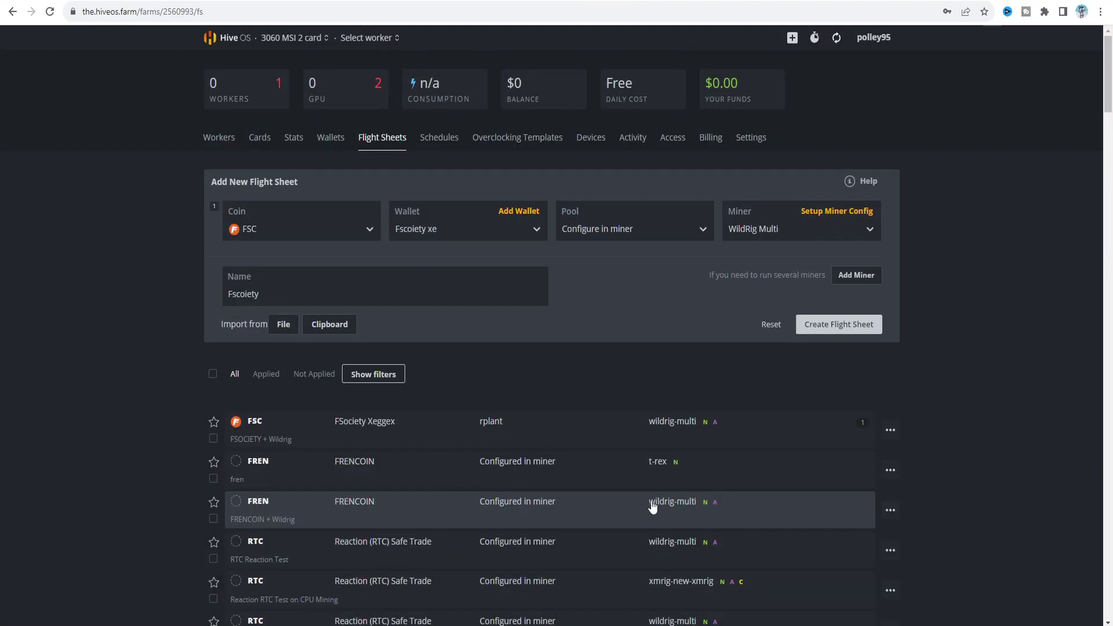
# Create the Fscoiety flight sheet and find it in the flight sheet list
pyautogui.click(840, 332)
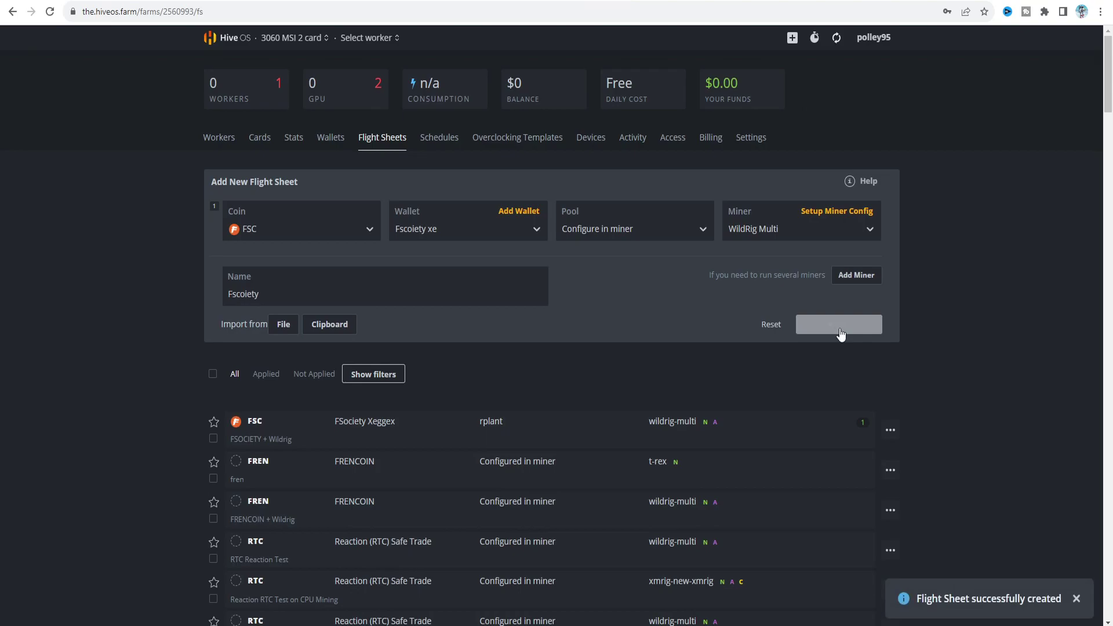
pyautogui.scroll(-5, 823, 325)
pyautogui.scroll(2, 604, 335)
pyautogui.scroll(2, 605, 335)
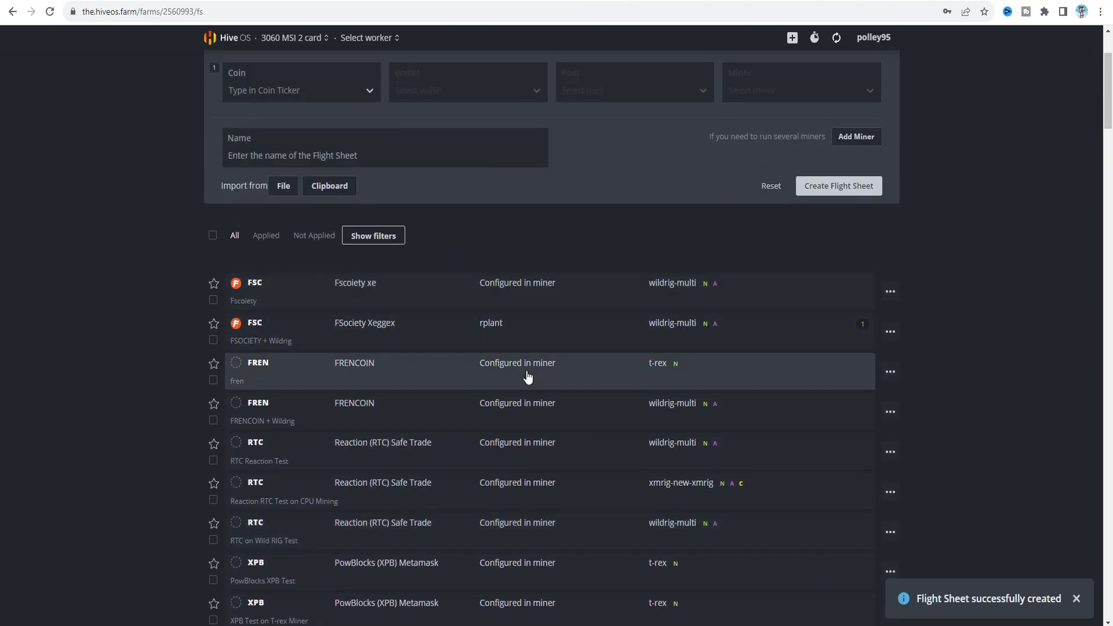
# Open the existing "FSOCIETY + Wildrig" flight sheet for editing and look over its coin and wallet choices
pyautogui.click(890, 334)
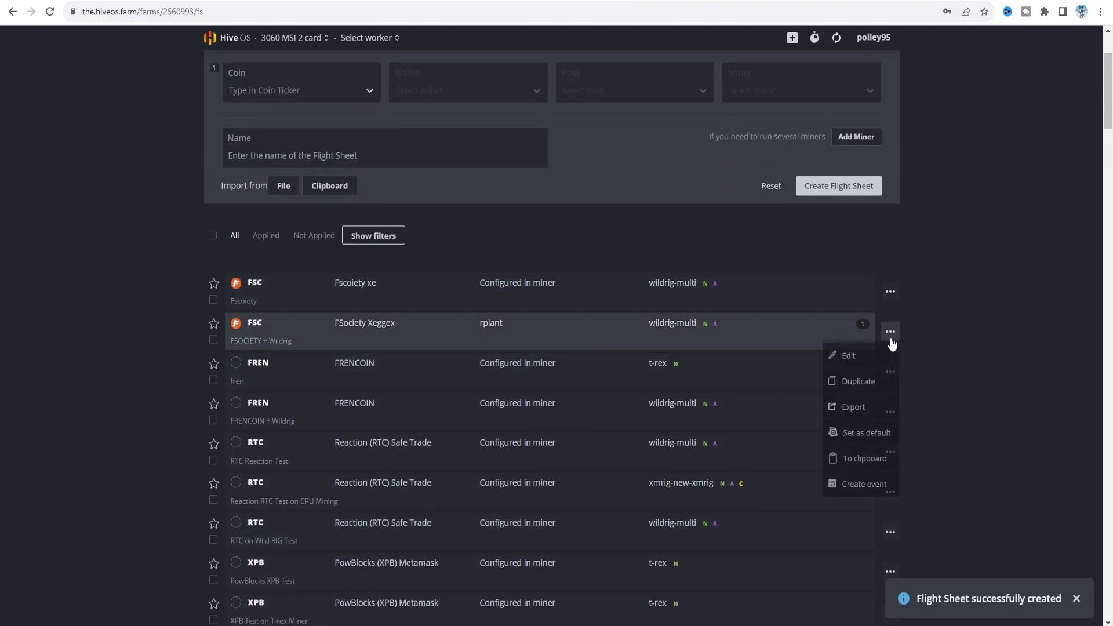
pyautogui.click(857, 358)
pyautogui.click(294, 364)
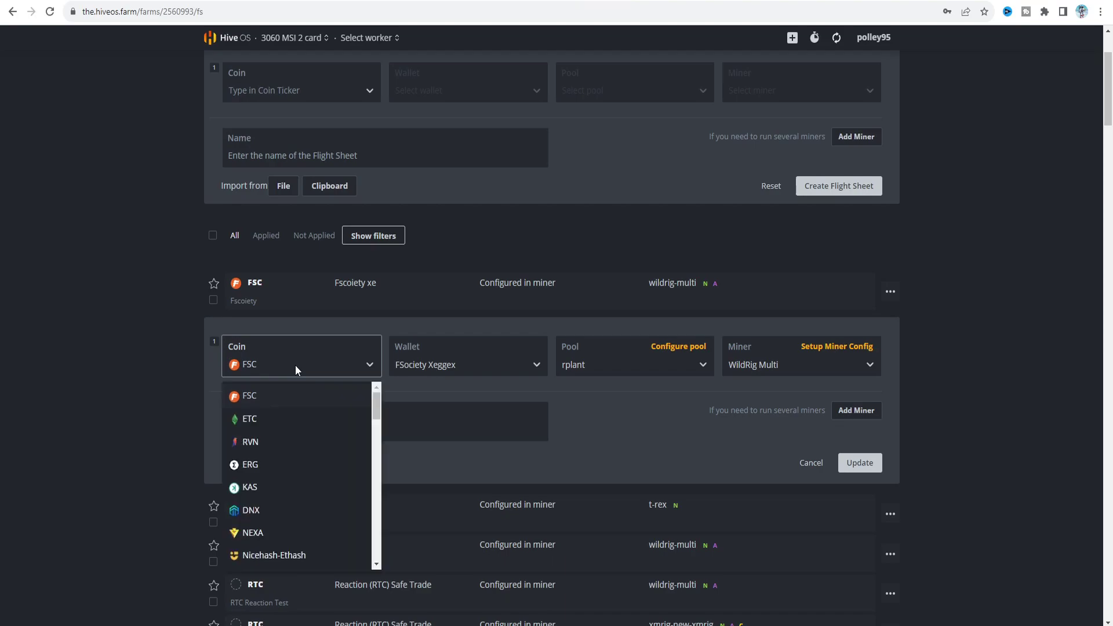
pyautogui.click(478, 359)
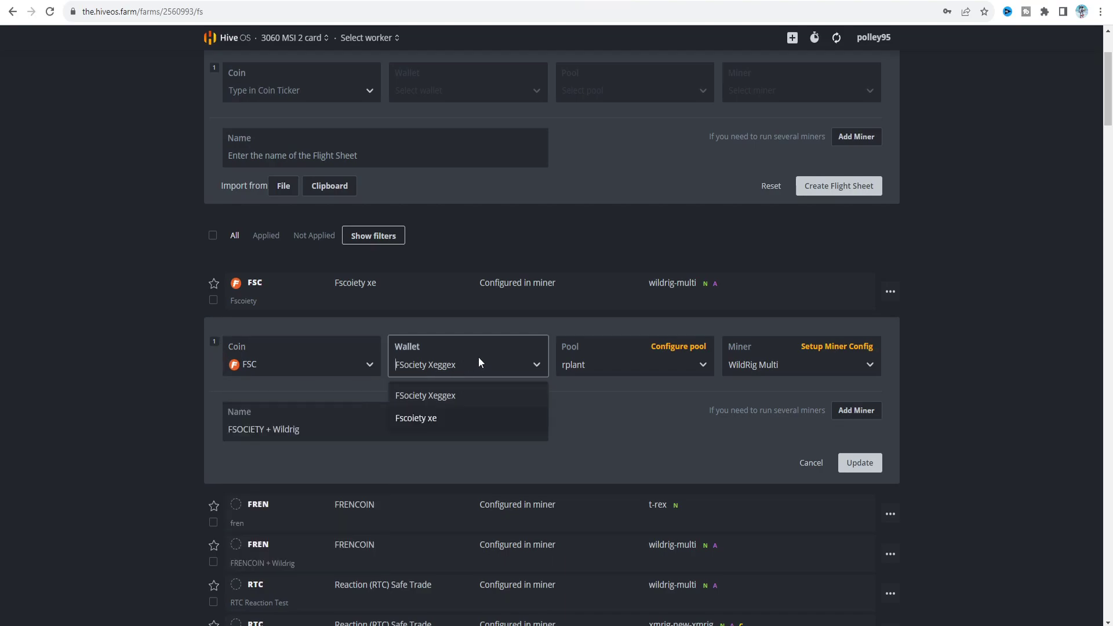
# Reselect rplant as the flight sheet's pool and apply the Asia server, stratum-asia.rplant.xyz:7095
pyautogui.click(632, 362)
pyautogui.click(605, 439)
pyautogui.click(619, 356)
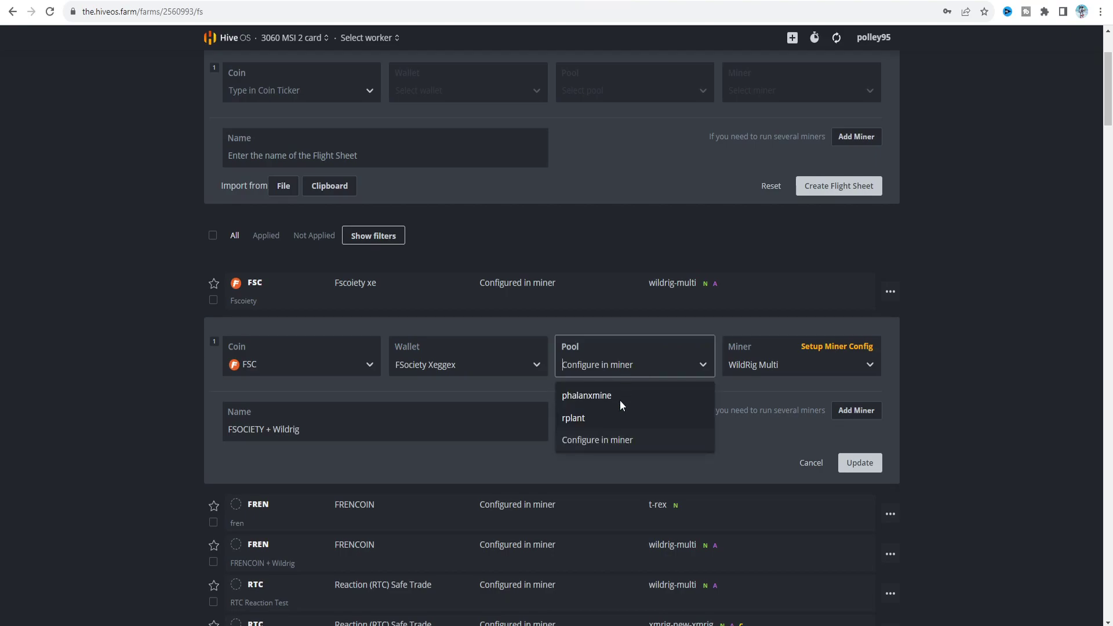
pyautogui.click(592, 421)
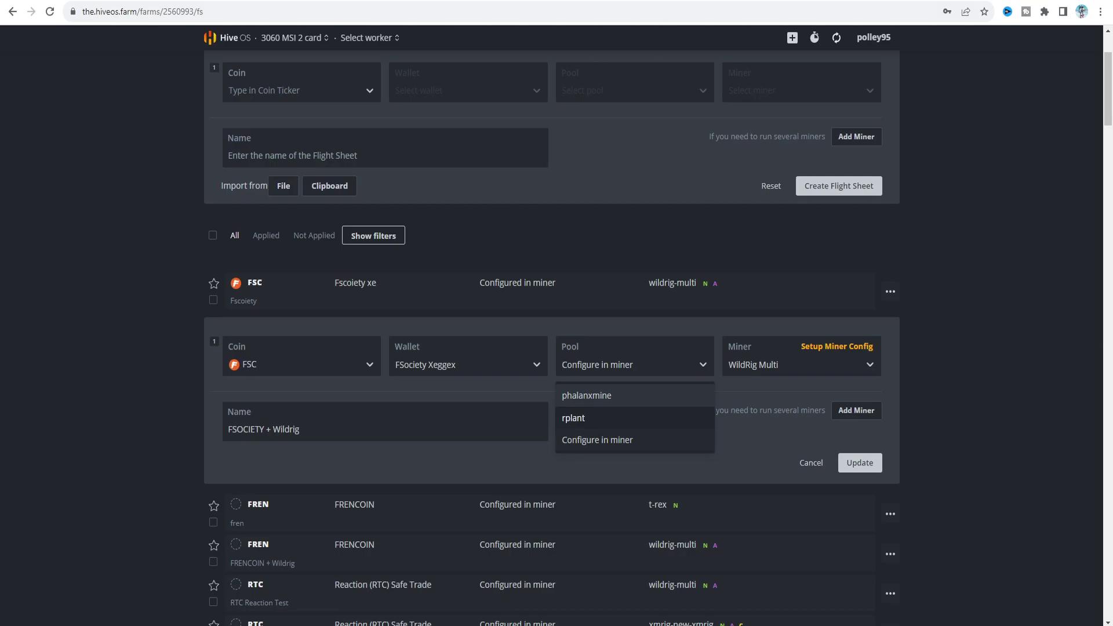
pyautogui.hotkey('ctrl', 'Tab')
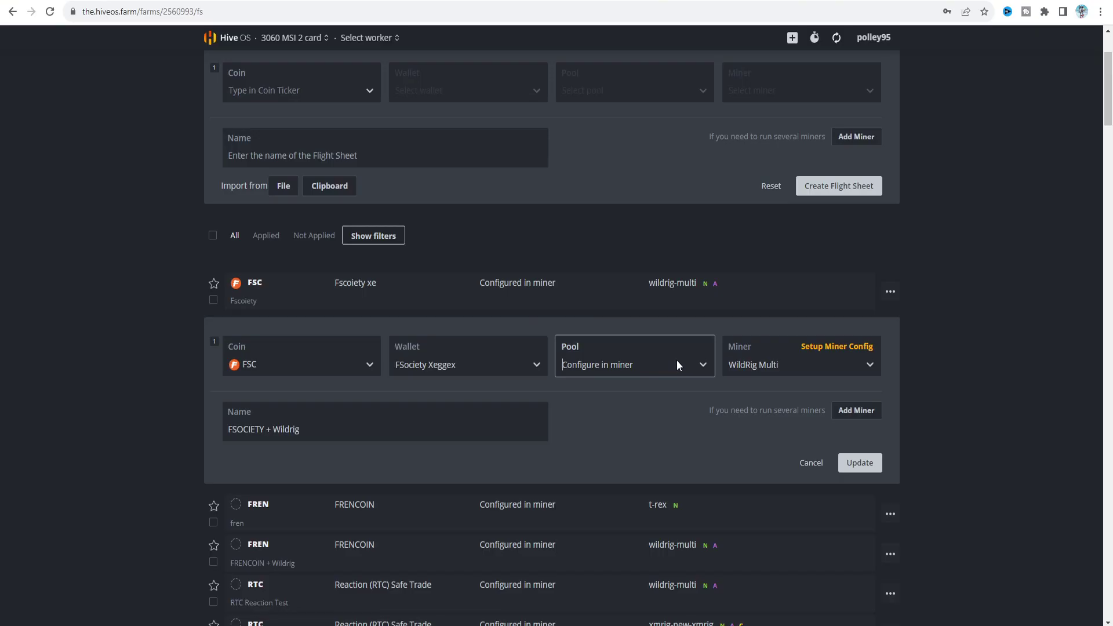
pyautogui.click(677, 360)
pyautogui.click(597, 422)
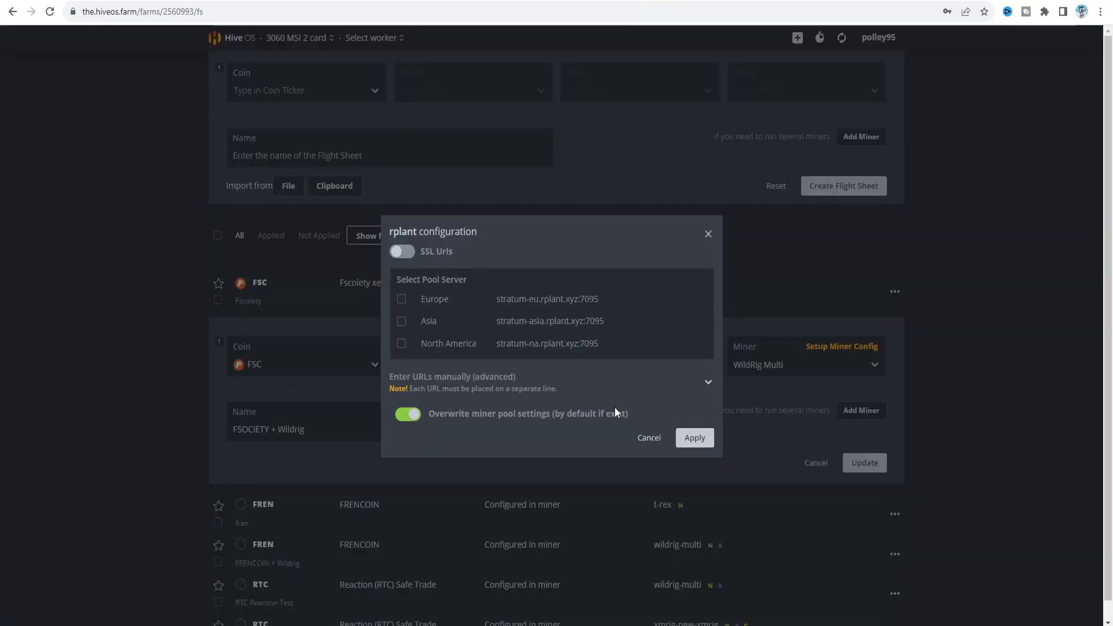
pyautogui.click(402, 322)
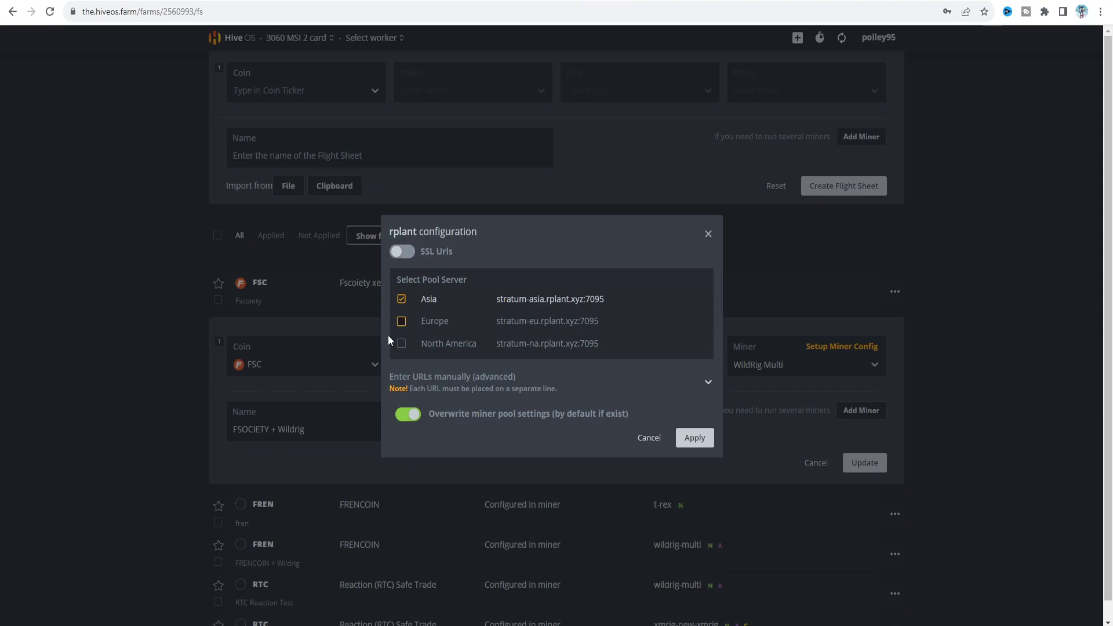
pyautogui.click(695, 440)
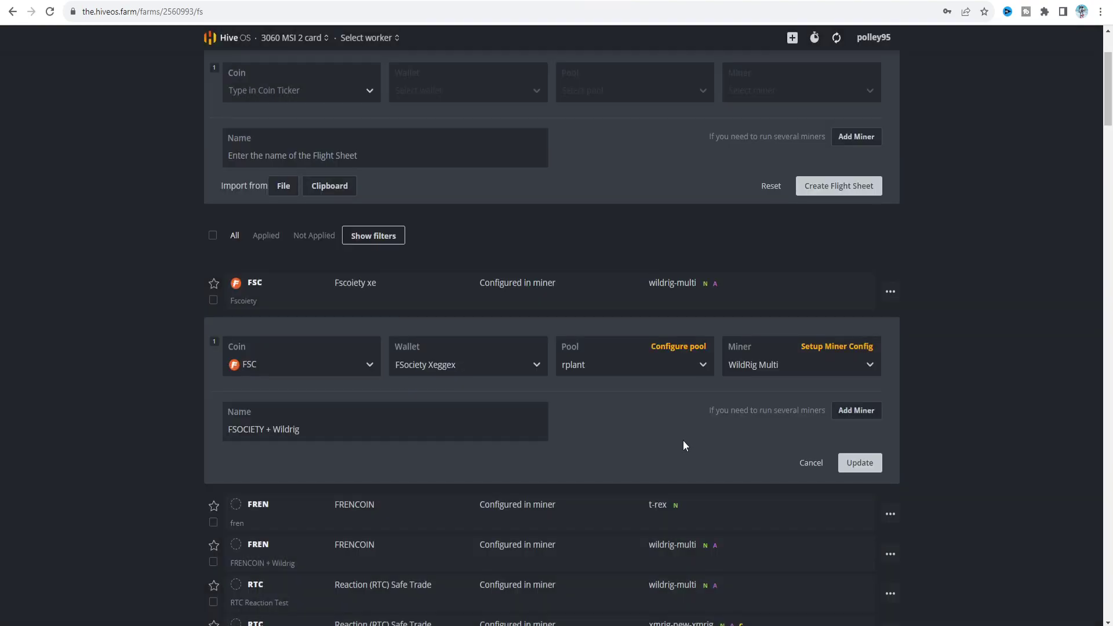
# Review the flight sheet's WildRig Multi algorithm, wallet template, pool URL and pass settings, and apply the miner configuration
pyautogui.click(836, 348)
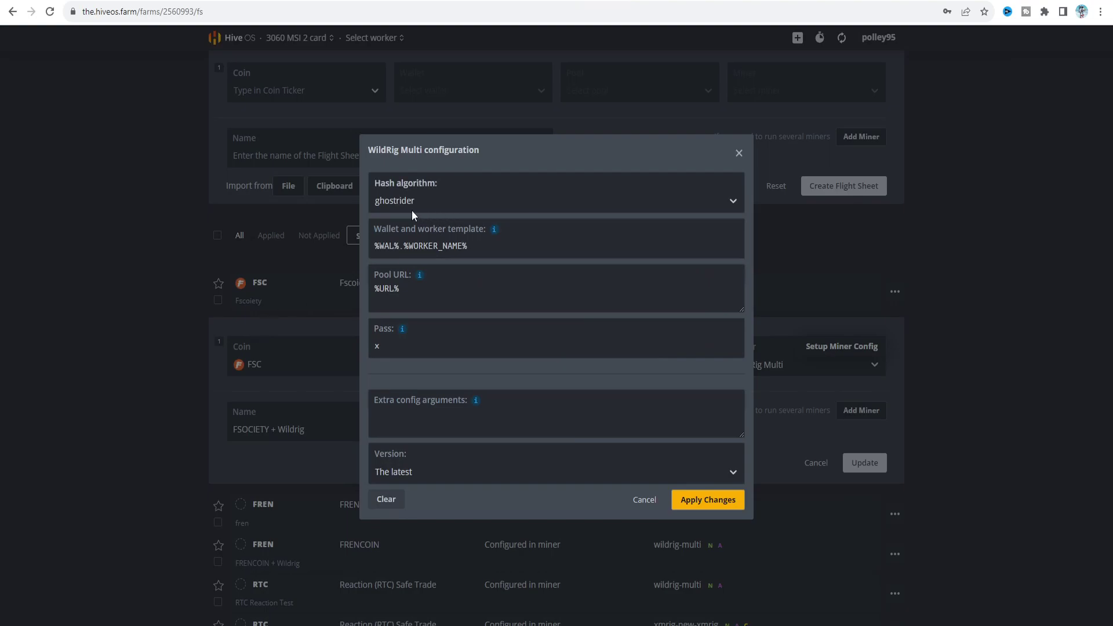
pyautogui.click(422, 307)
pyautogui.moveTo(494, 230)
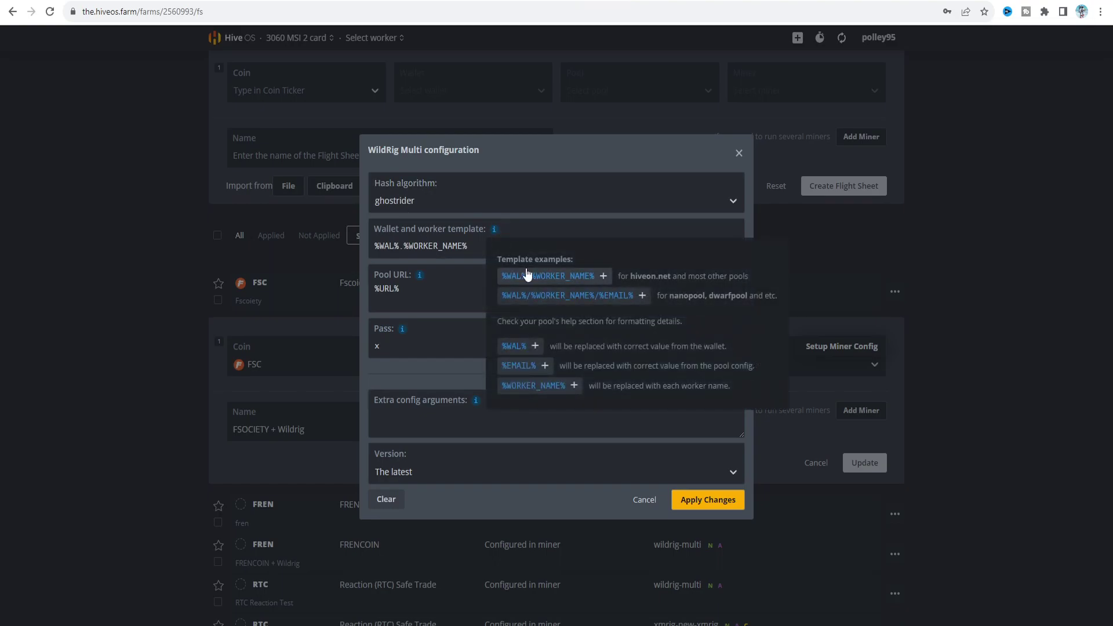
pyautogui.moveTo(421, 278)
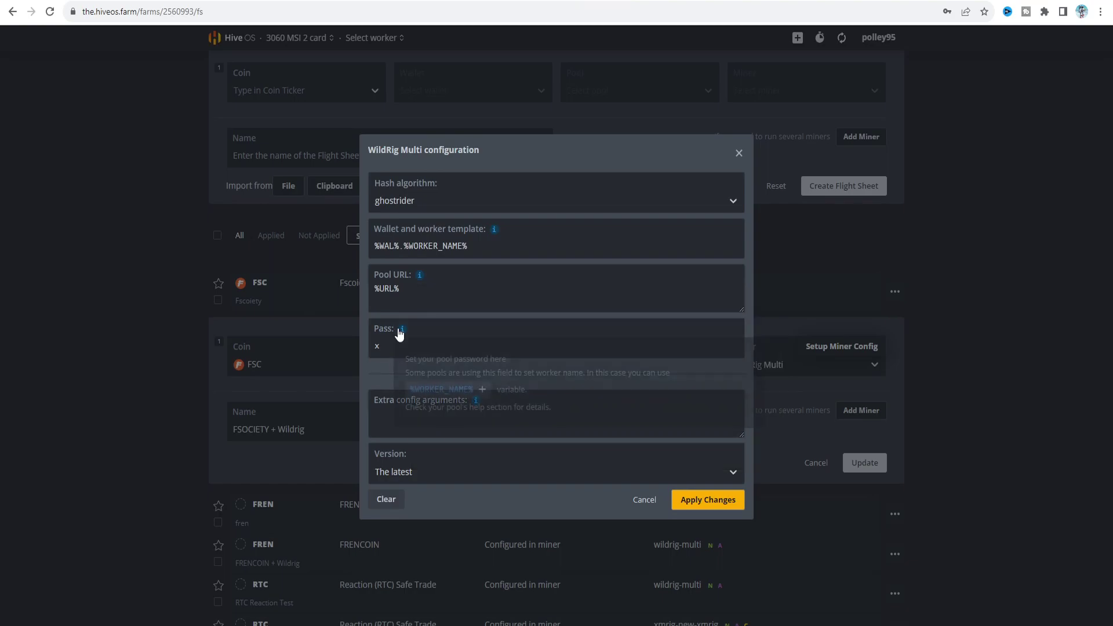
pyautogui.click(731, 503)
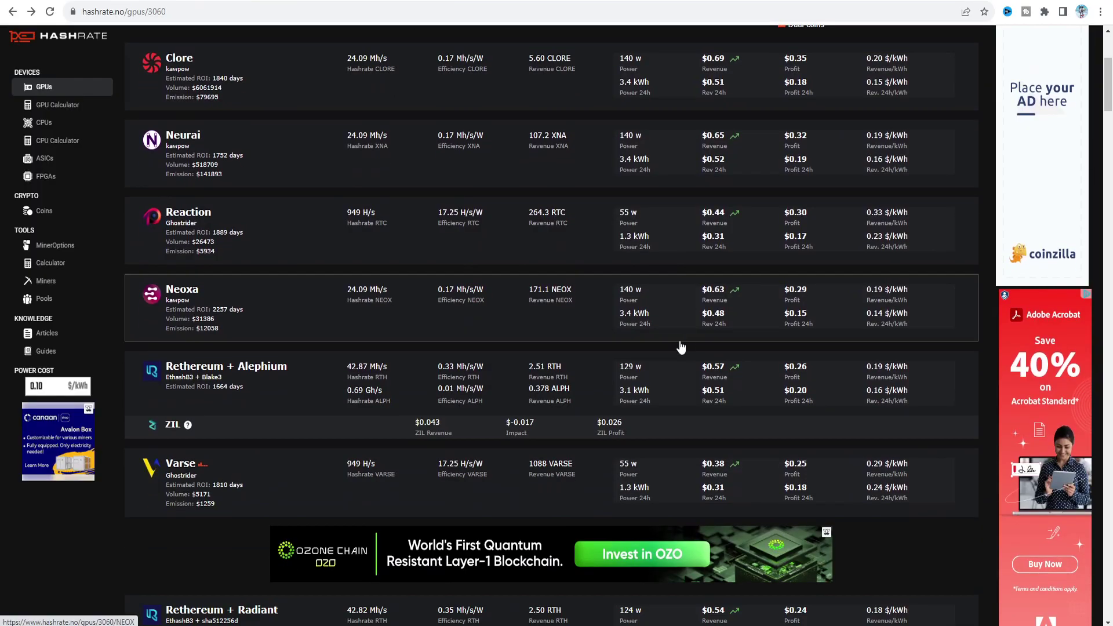
# Examine the profitability, power and revenue estimates of the coins listed for the RTX 3060 on Hashrate.no, including Fsociety
pyautogui.scroll(5, 666, 398)
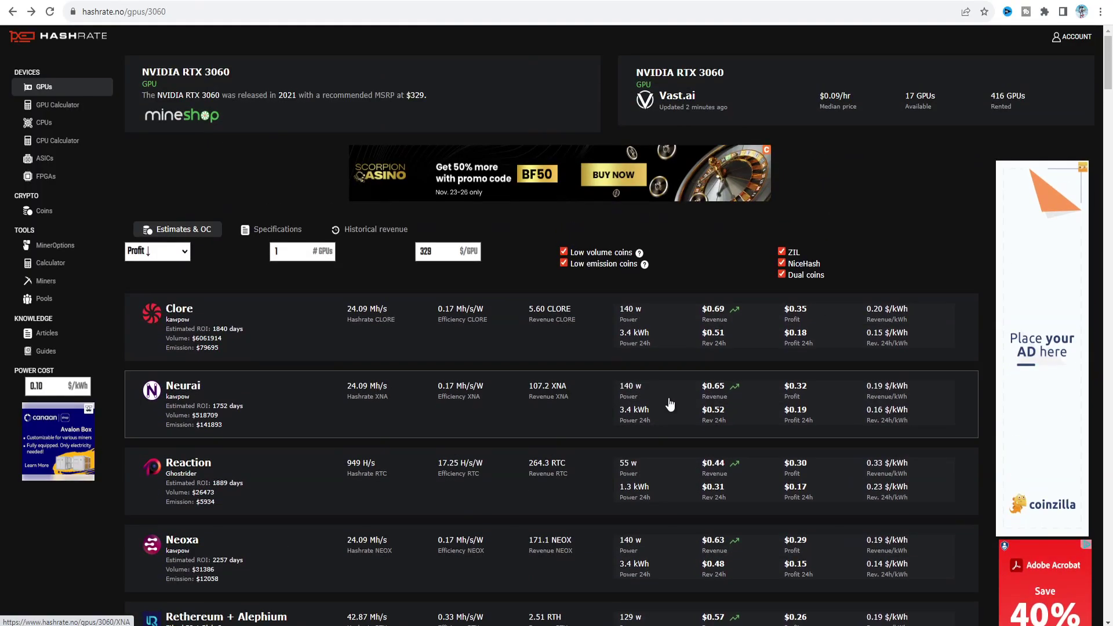
pyautogui.scroll(-3, 669, 404)
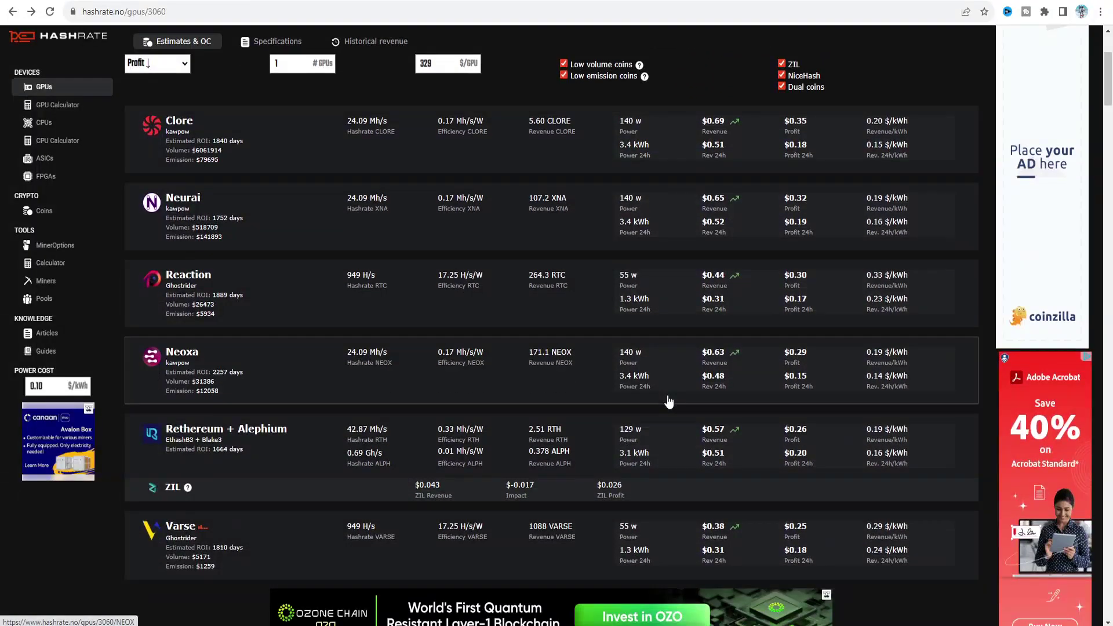
pyautogui.scroll(-5, 668, 401)
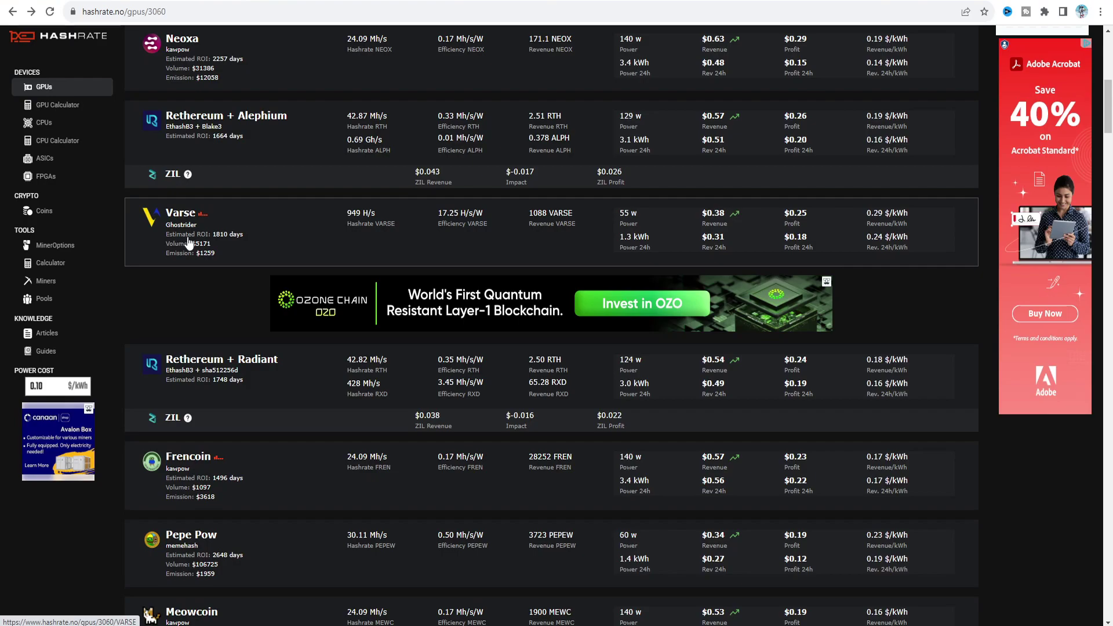
pyautogui.scroll(-3, 357, 266)
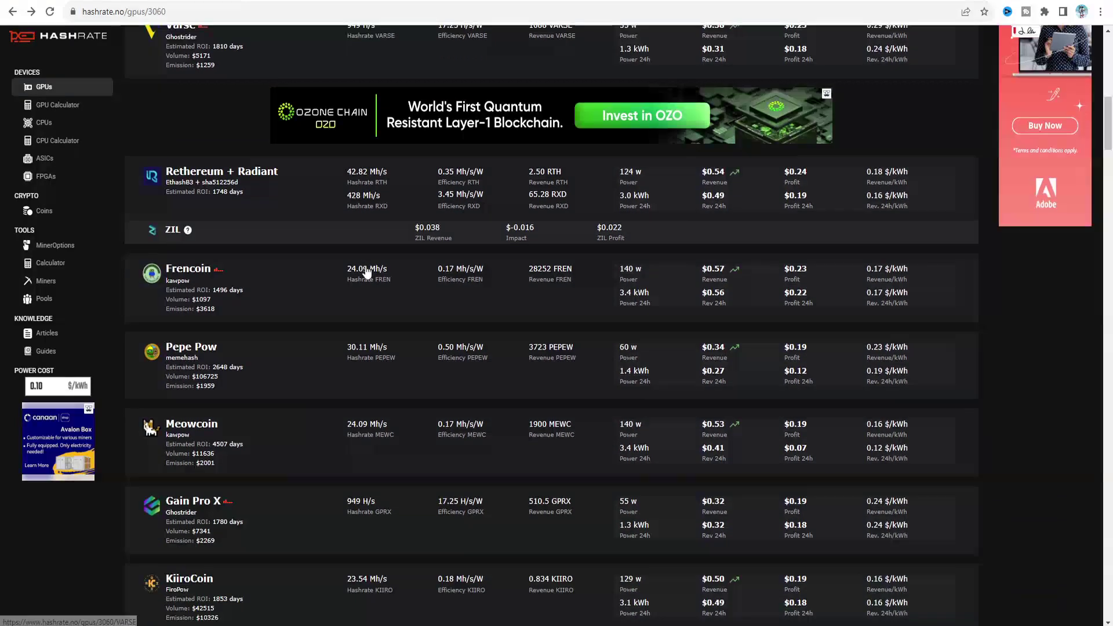
pyautogui.scroll(-2, 339, 313)
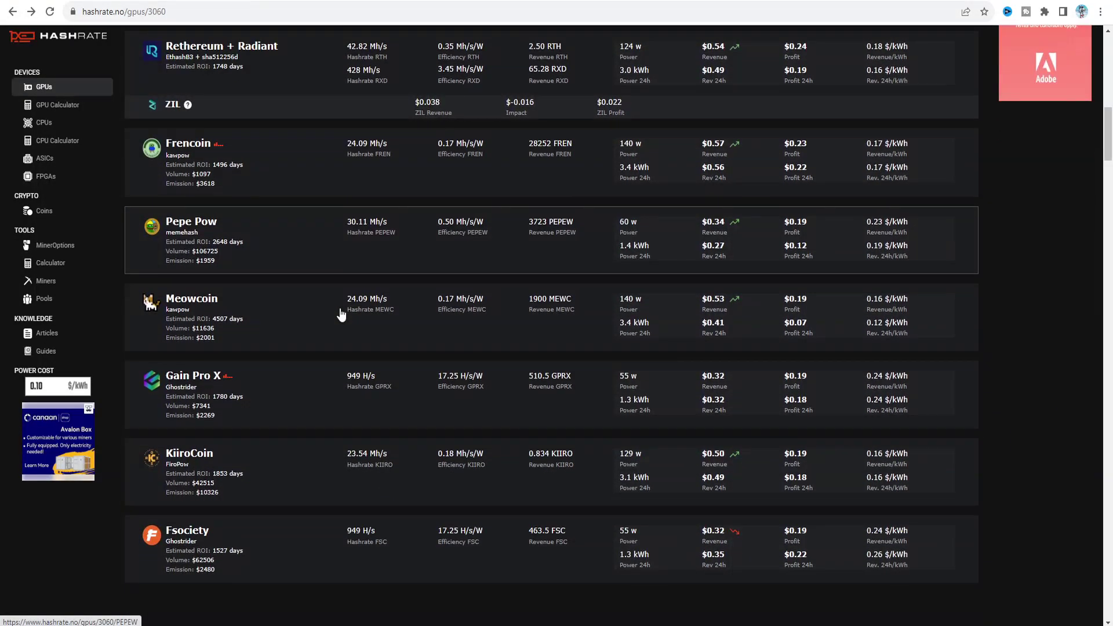
pyautogui.scroll(-2, 274, 320)
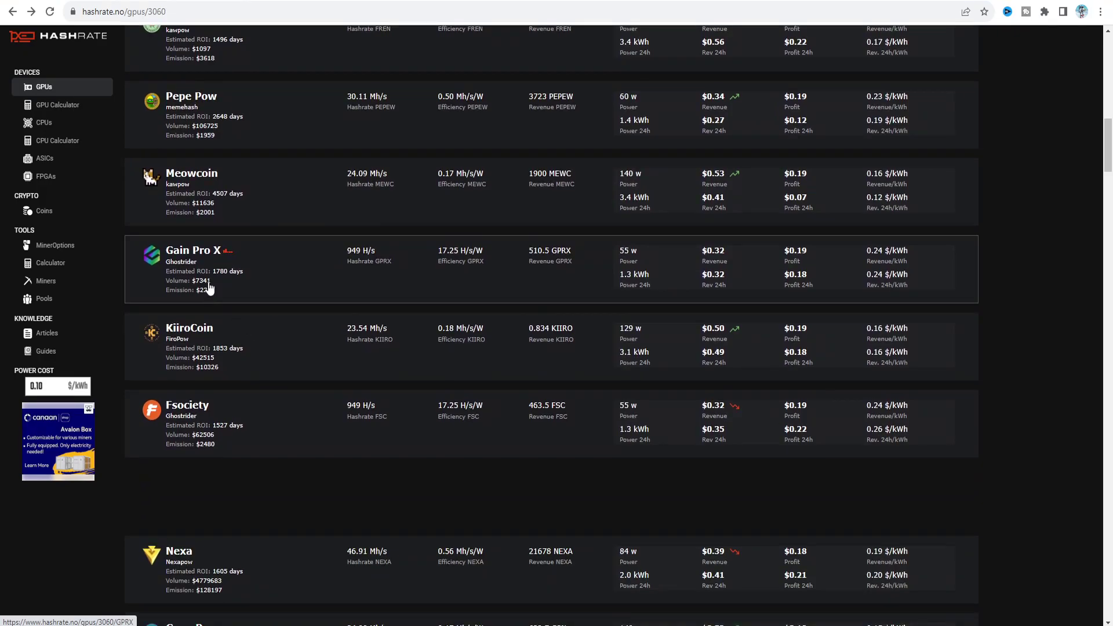
pyautogui.scroll(-2, 263, 283)
pyautogui.scroll(-4, 232, 296)
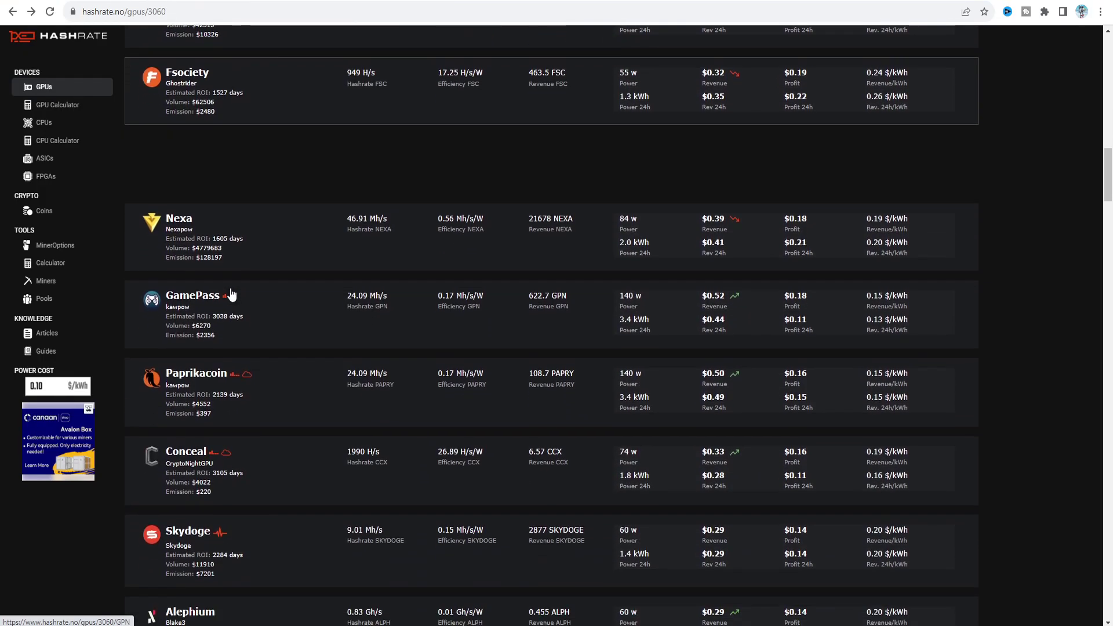
pyautogui.scroll(-2, 360, 341)
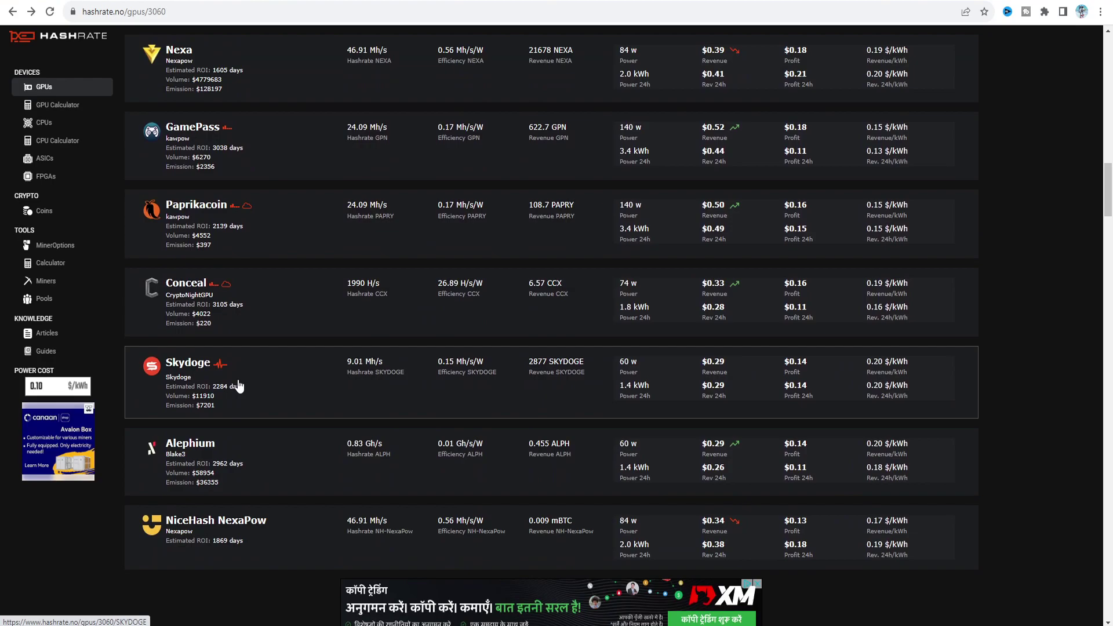
pyautogui.scroll(-2, 239, 384)
pyautogui.scroll(-4, 239, 384)
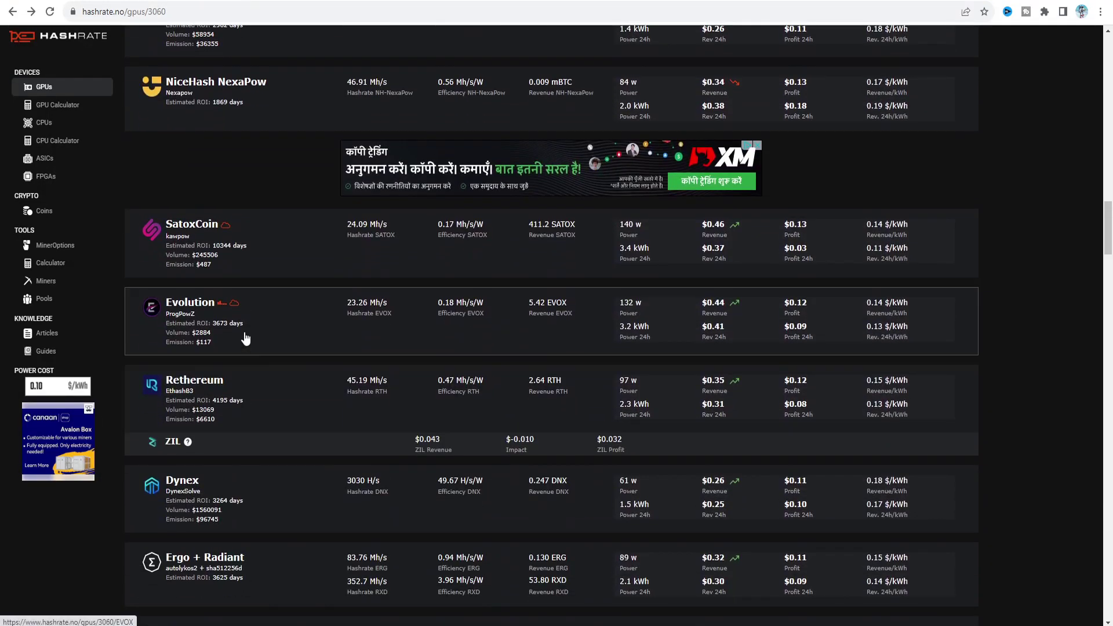
pyautogui.scroll(-4, 307, 340)
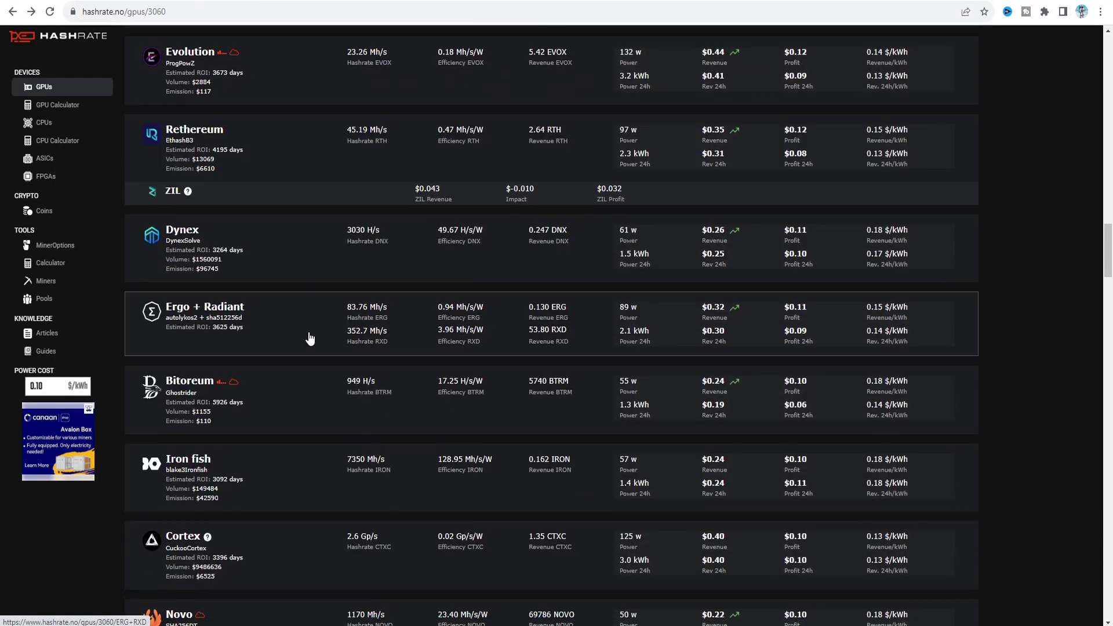
pyautogui.scroll(-6, 207, 426)
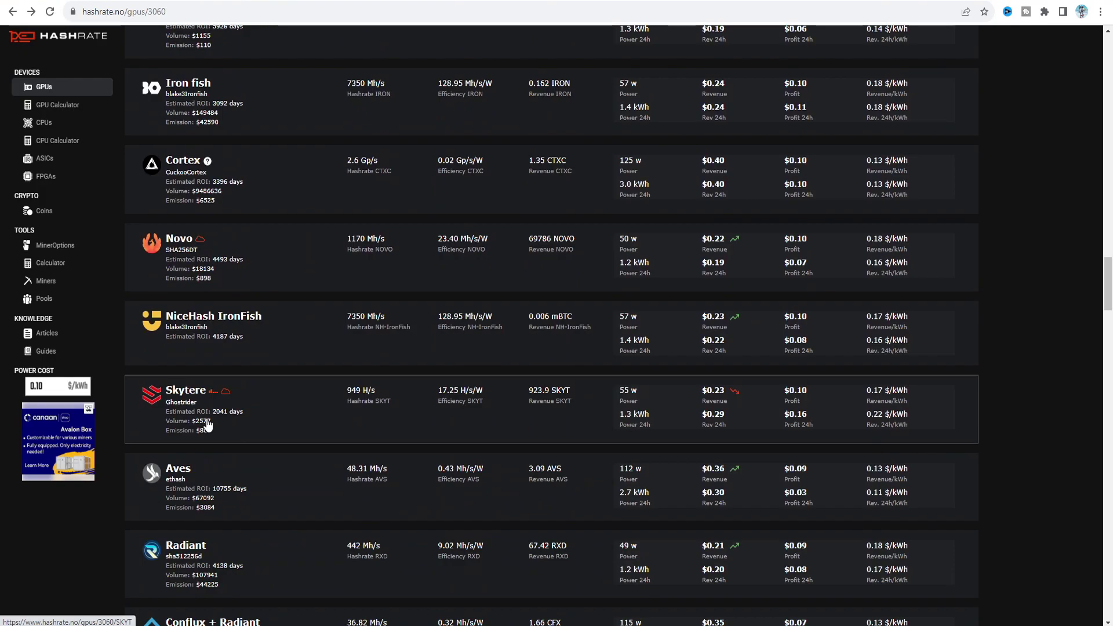
pyautogui.scroll(-2, 208, 426)
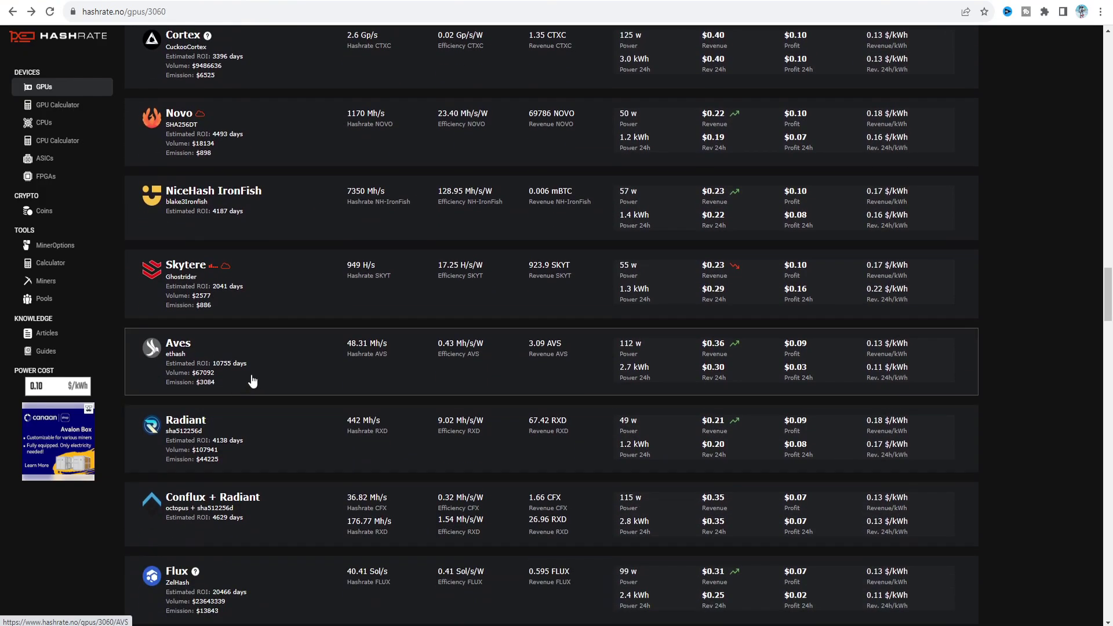
pyautogui.scroll(-4, 255, 374)
pyautogui.scroll(-3, 256, 375)
pyautogui.scroll(13, 311, 325)
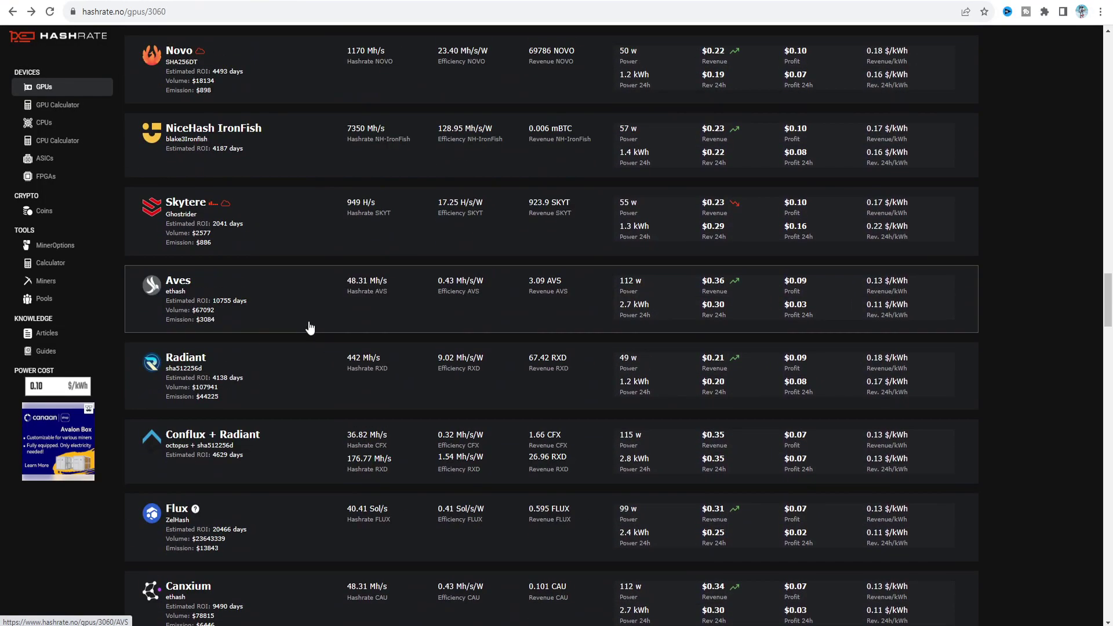
pyautogui.scroll(3, 596, 45)
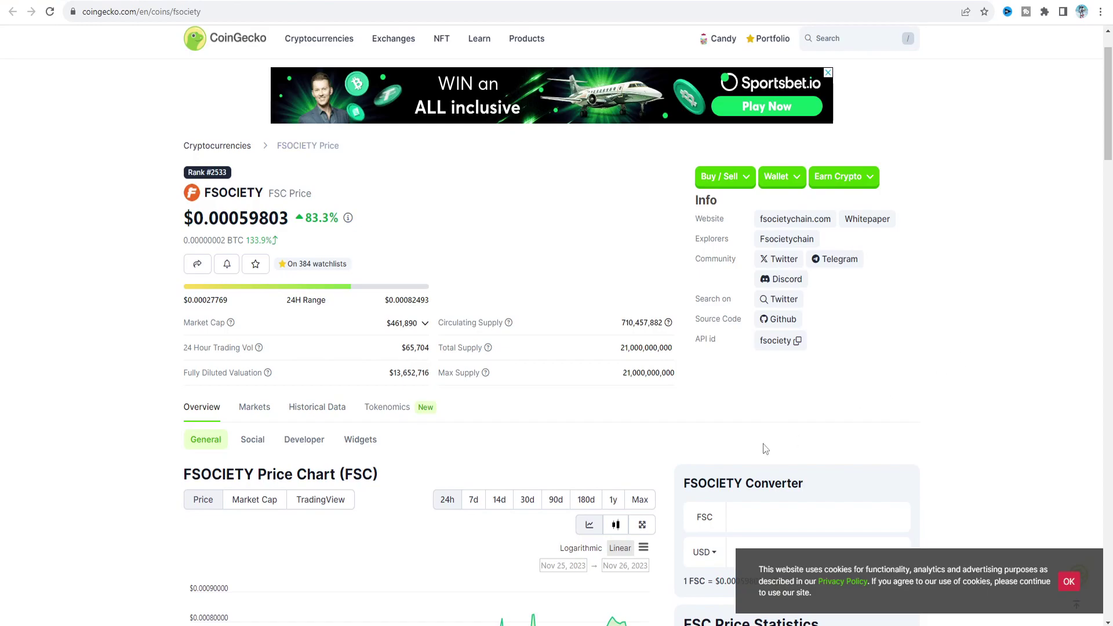
# Examine FSOCIETY's market data and 7-day price chart on CoinGecko, accepting the cookie notice
pyautogui.scroll(-4, 768, 449)
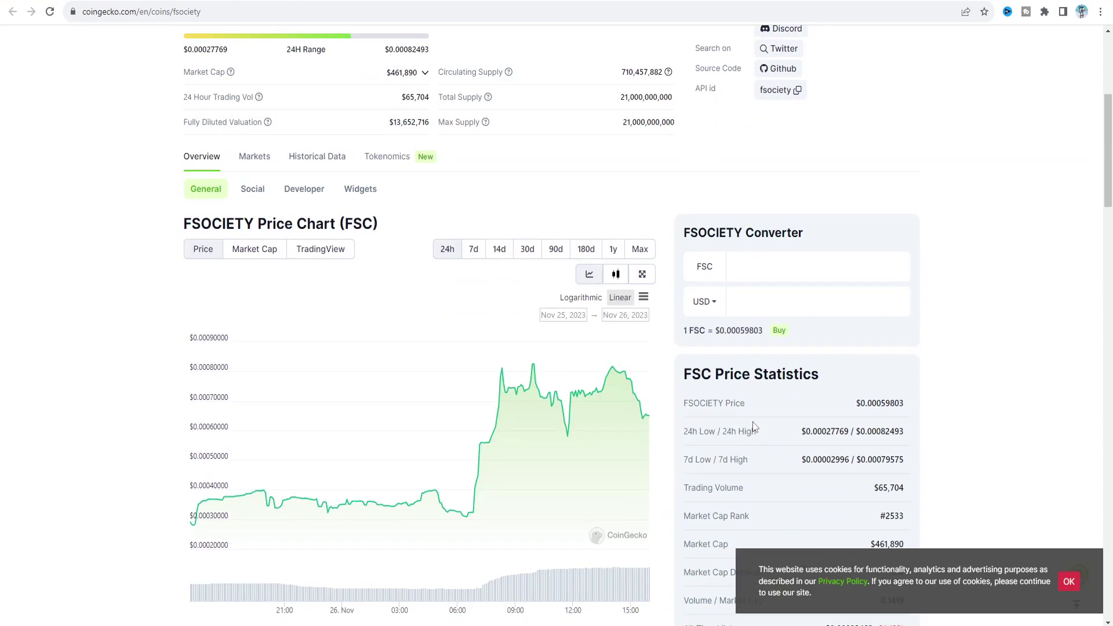
pyautogui.click(473, 249)
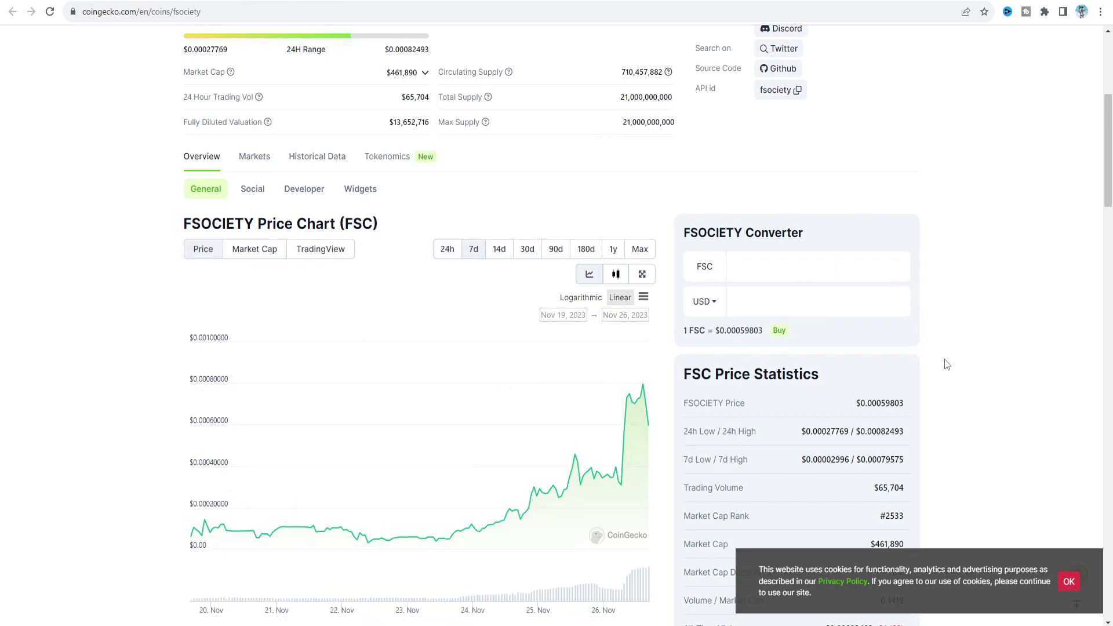
pyautogui.click(1069, 582)
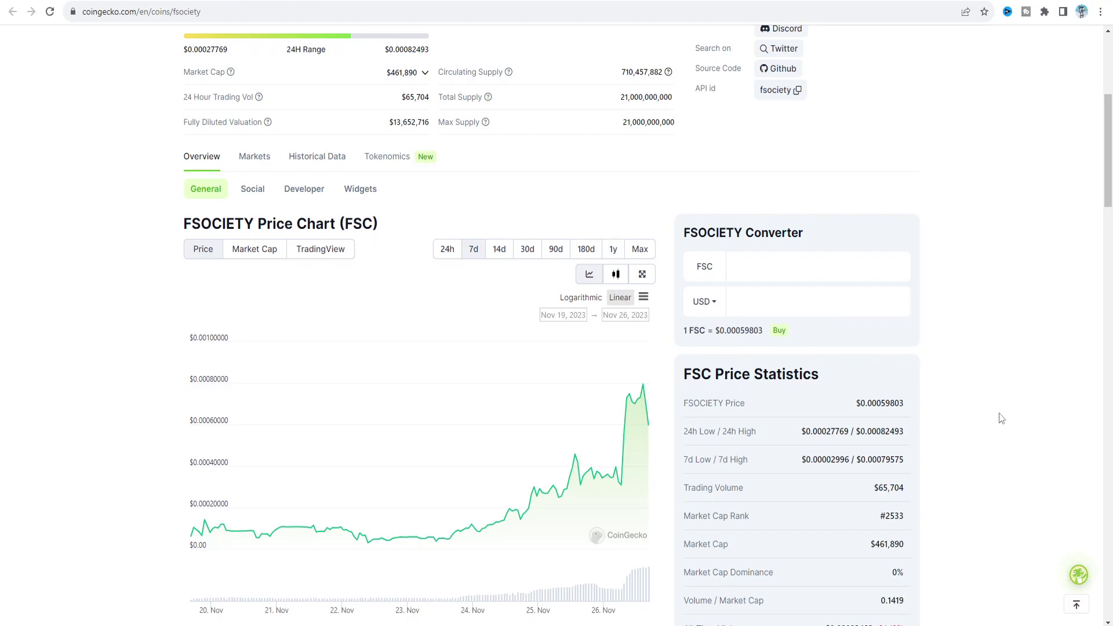
pyautogui.scroll(2, 1001, 414)
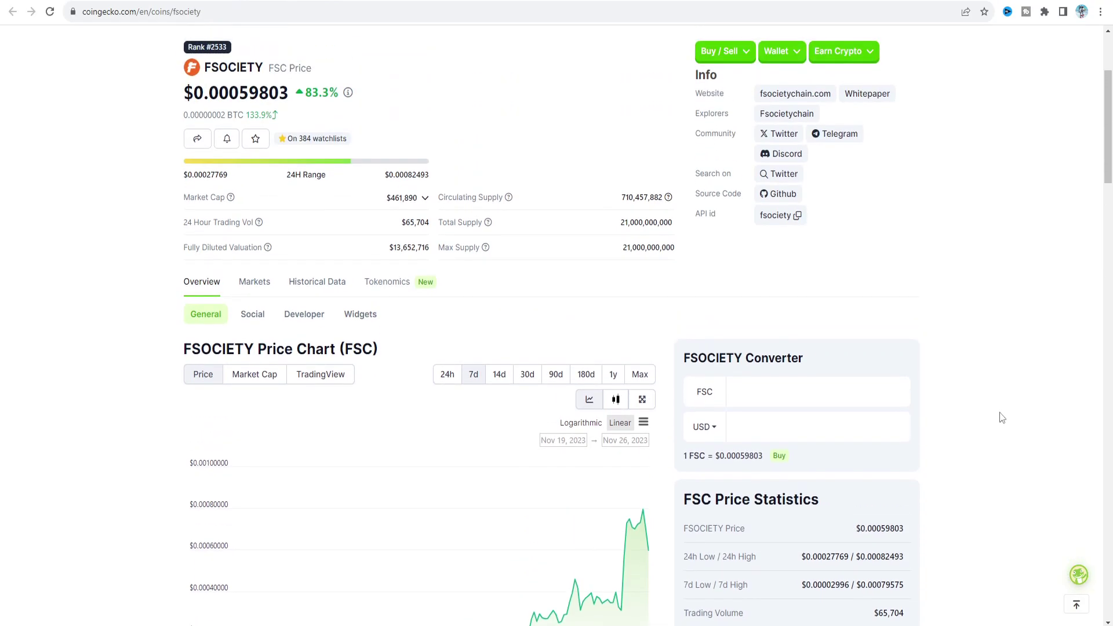
pyautogui.scroll(2, 999, 412)
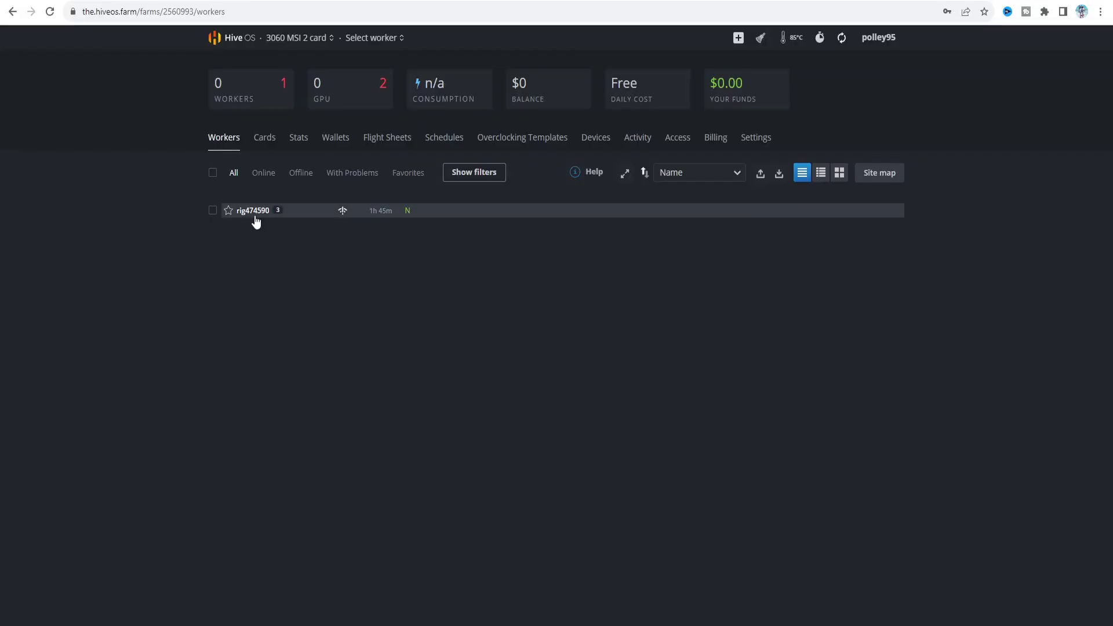
# Open worker rig474590 and review its Autofan and Overclocking settings
pyautogui.click(255, 210)
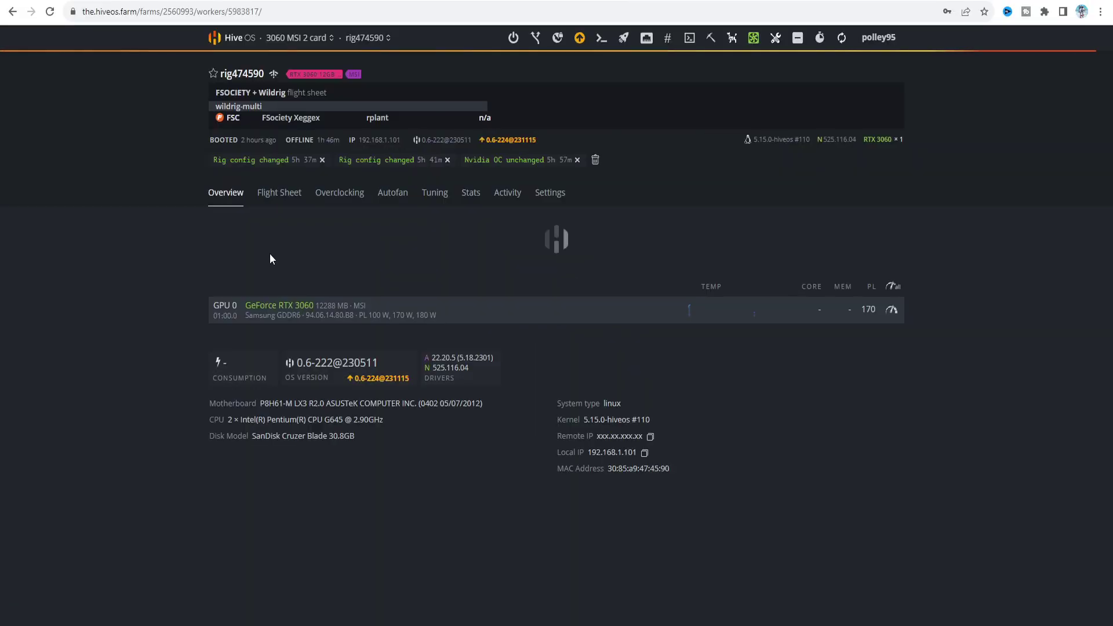
pyautogui.click(392, 194)
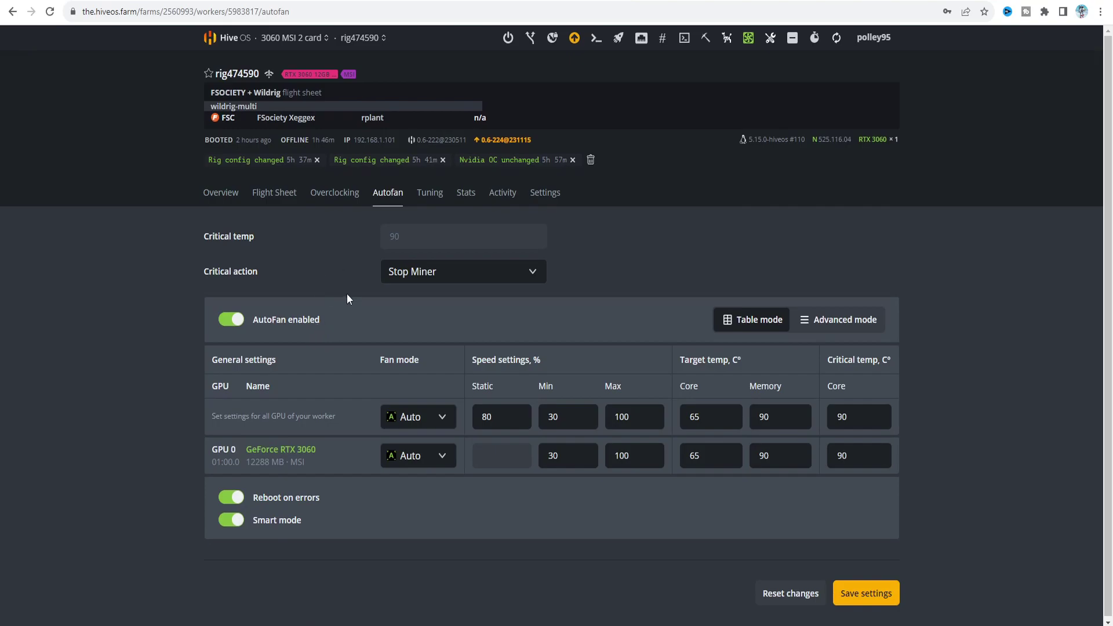
pyautogui.click(343, 198)
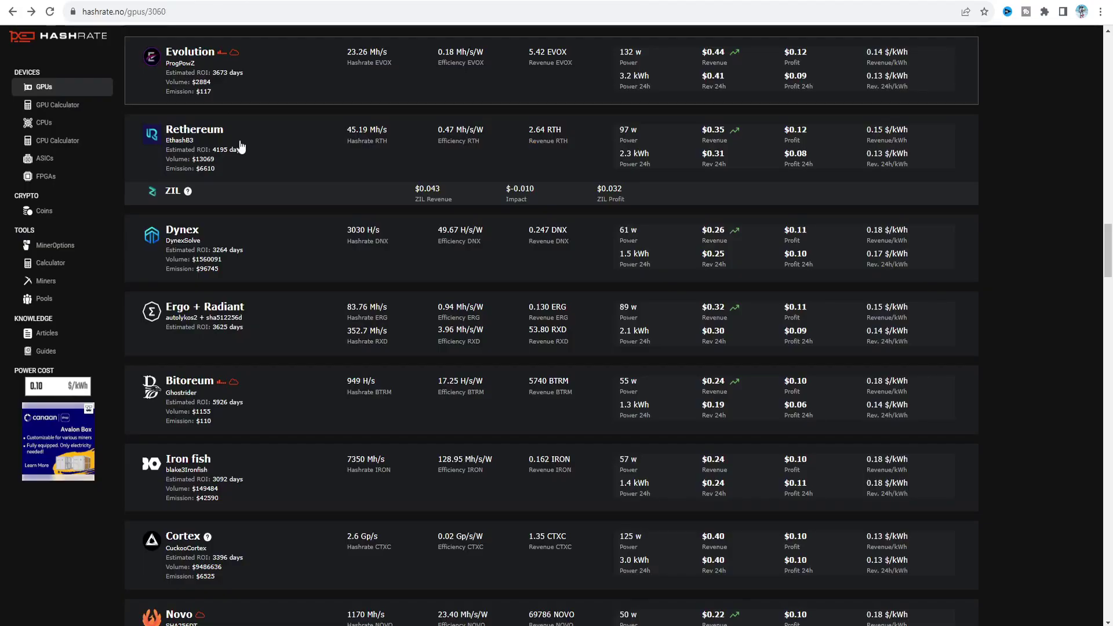
# Look up the RTX 3060 overclock settings for mining Fsociety on Hashrate.no and return to Hive OS
pyautogui.scroll(10, 301, 401)
pyautogui.click(302, 401)
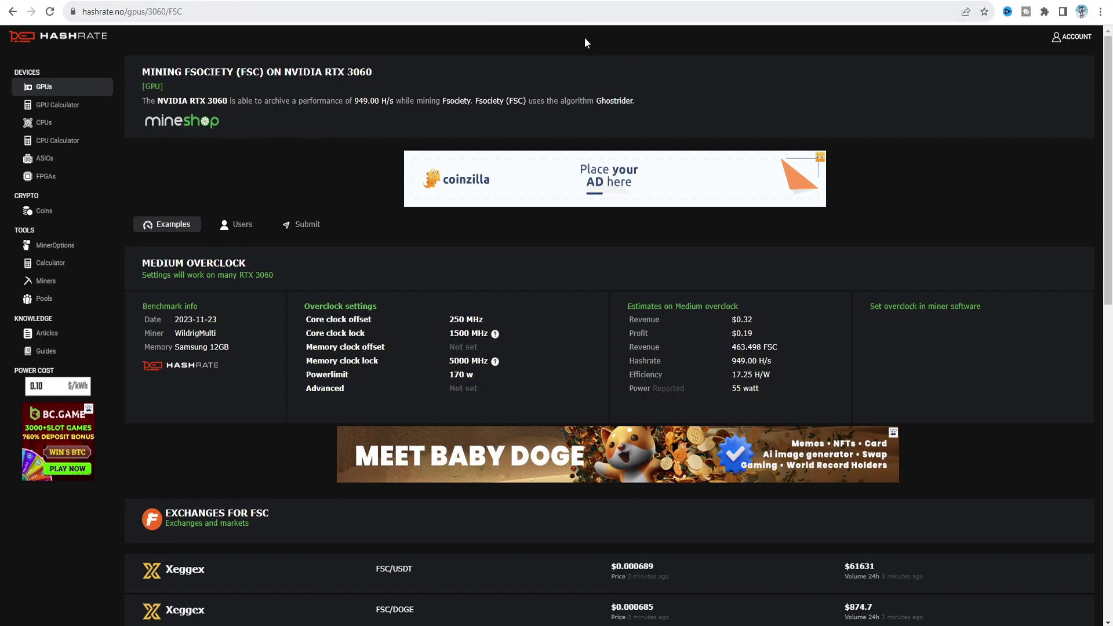
pyautogui.hotkey('ctrl', 'Tab')
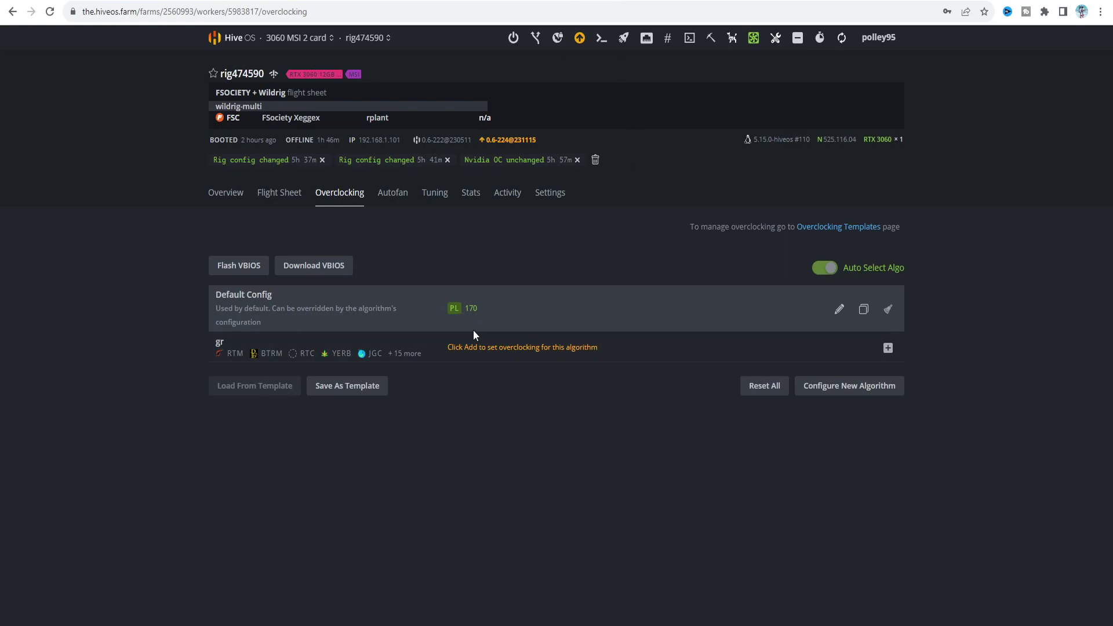
# Add the extra config arguments --mclk 810, --cclk 1550 and --coff 310 to the worker flight sheet's WildRig Multi configuration
pyautogui.click(288, 199)
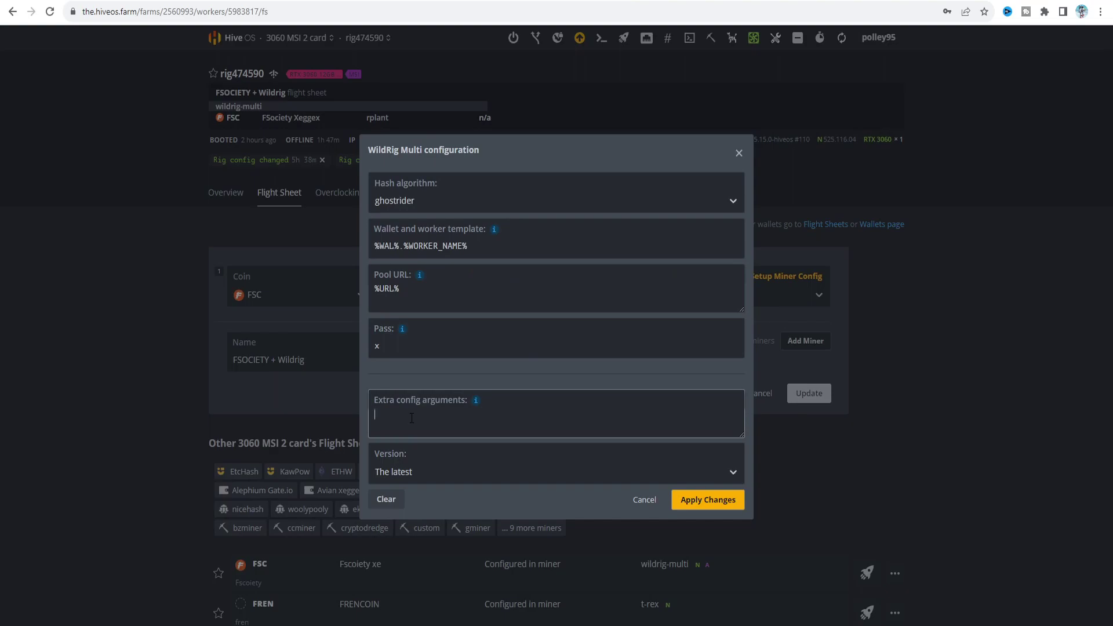
pyautogui.write('--mclk 810')
pyautogui.press('Return')
pyautogui.write('--cclk 1550')
pyautogui.press('Return')
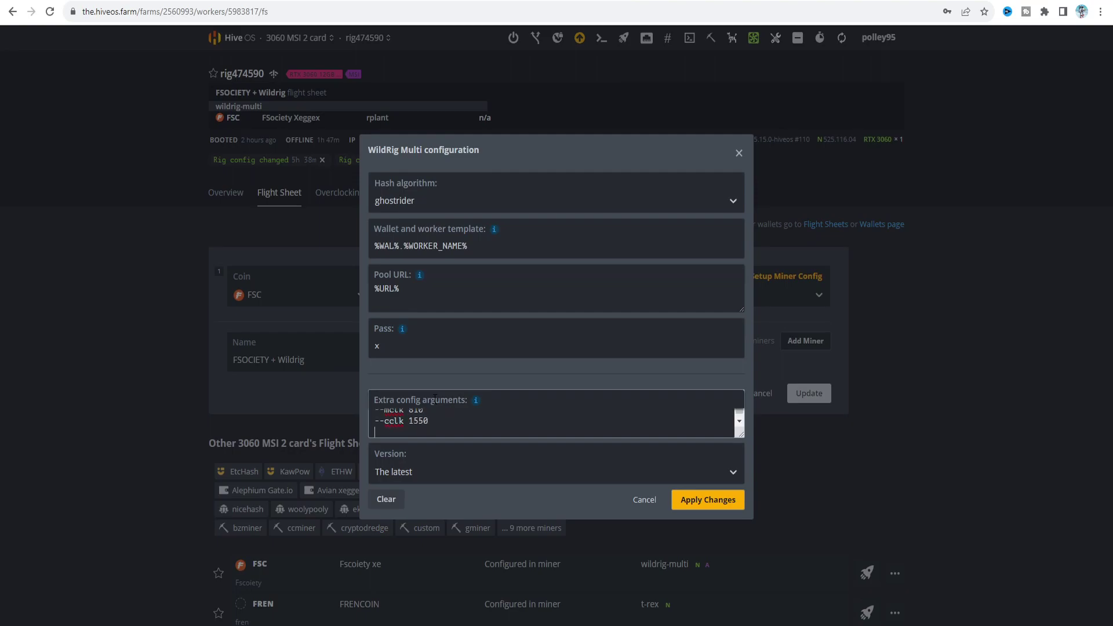
pyautogui.write('--coff')
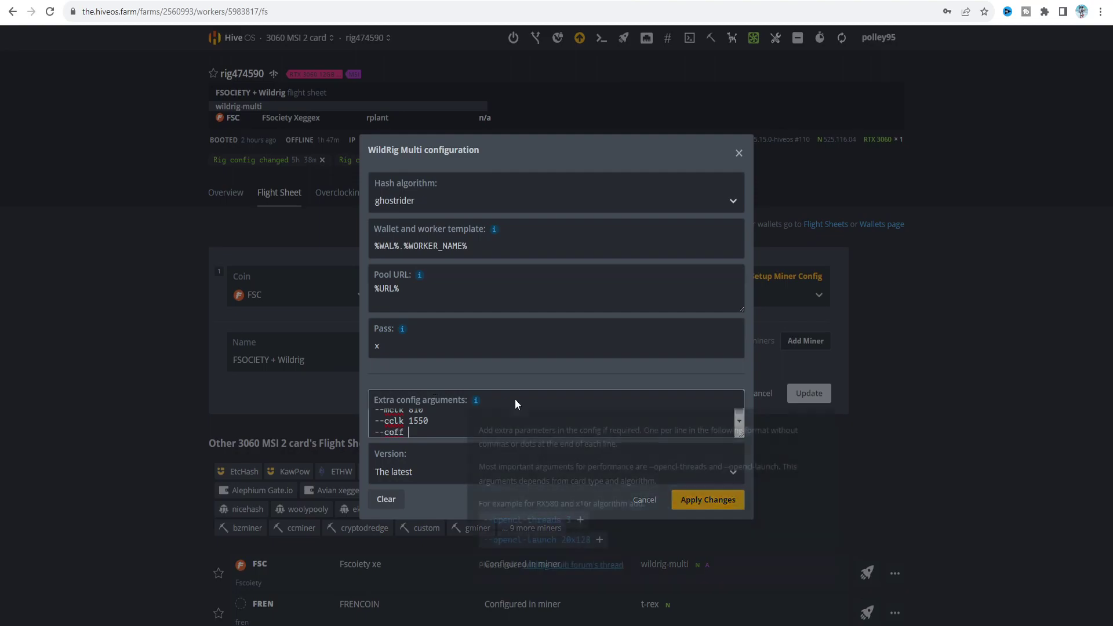
pyautogui.write(' 310')
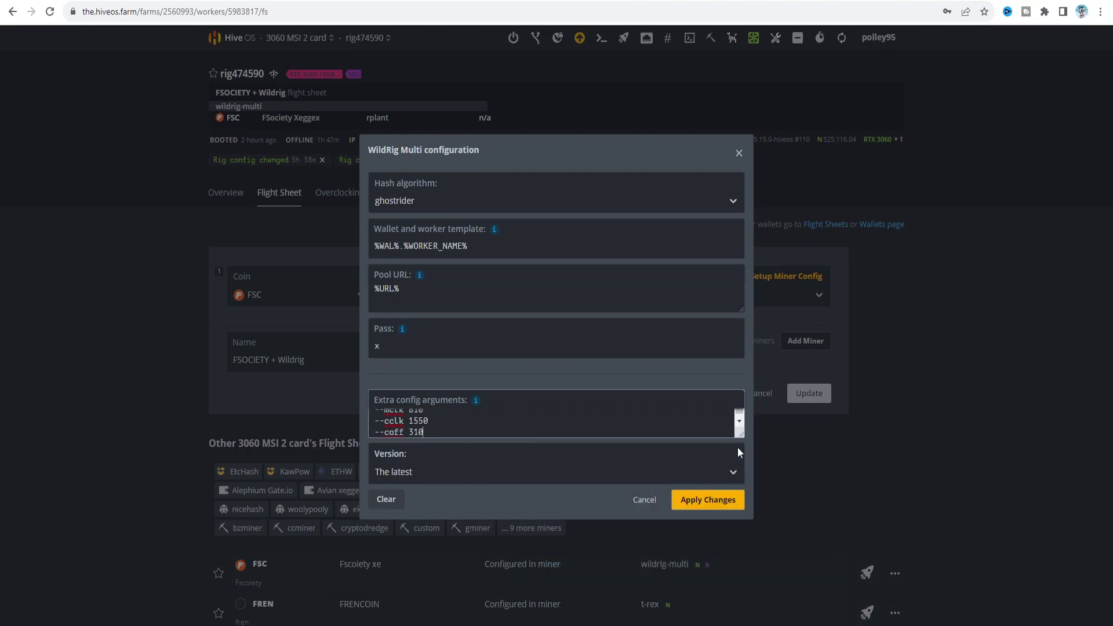
pyautogui.moveTo(740, 434); pyautogui.dragTo(739, 486)
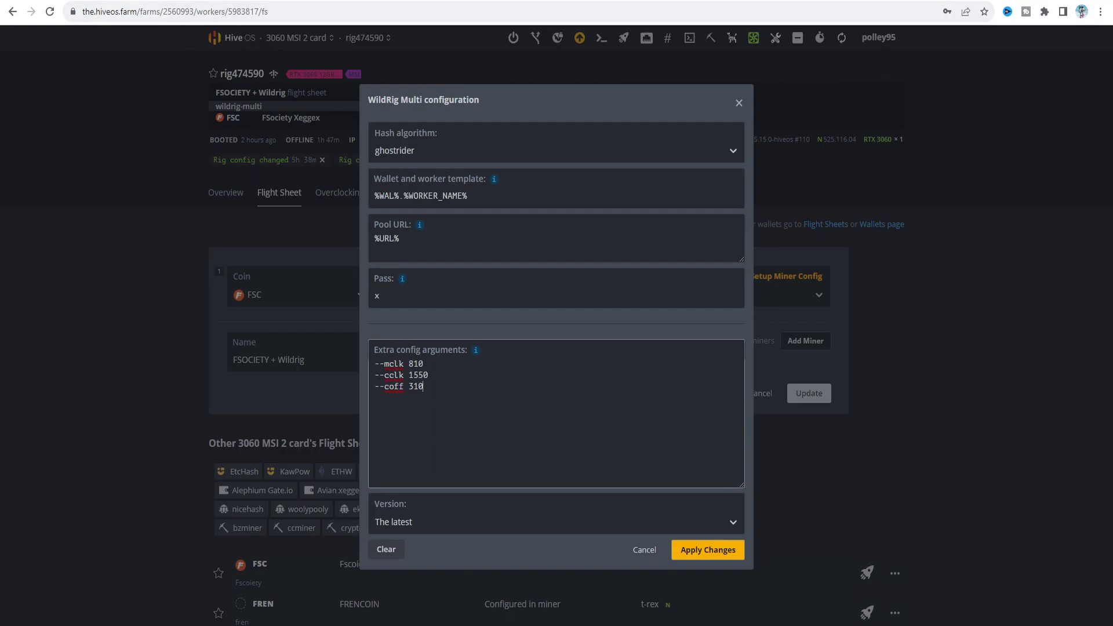
# Compare the arguments with Hashrate.no's overclock settings, save the miner configuration to the FSOCIETY + Wildrig flight sheet and show its details
pyautogui.hotkey('ctrl', 'Tab')
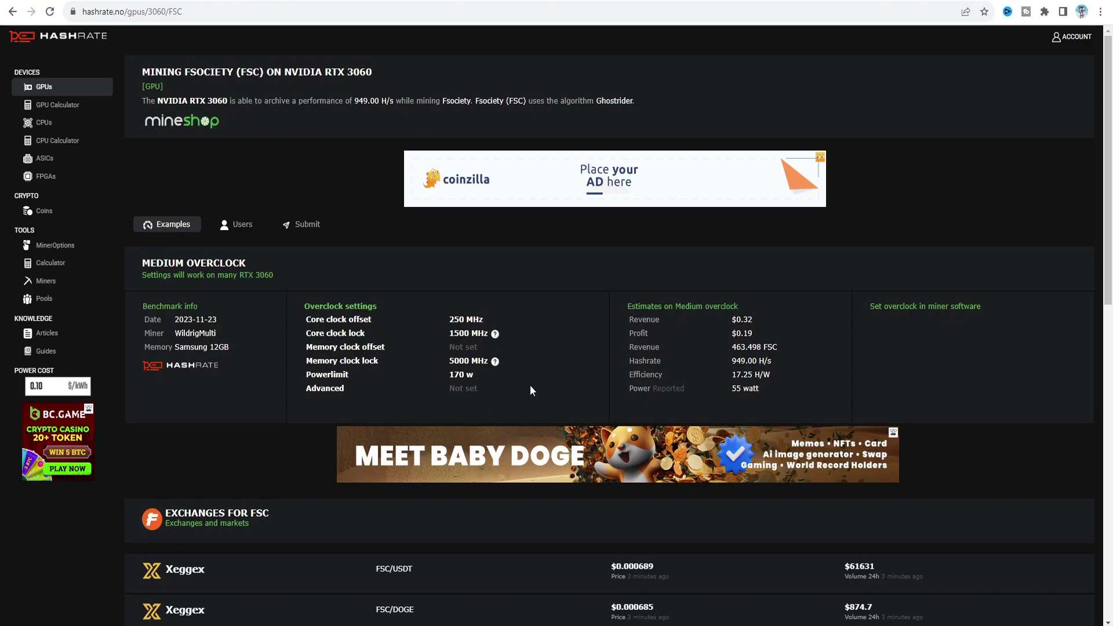
pyautogui.hotkey('ctrl', 'shift', 'Tab')
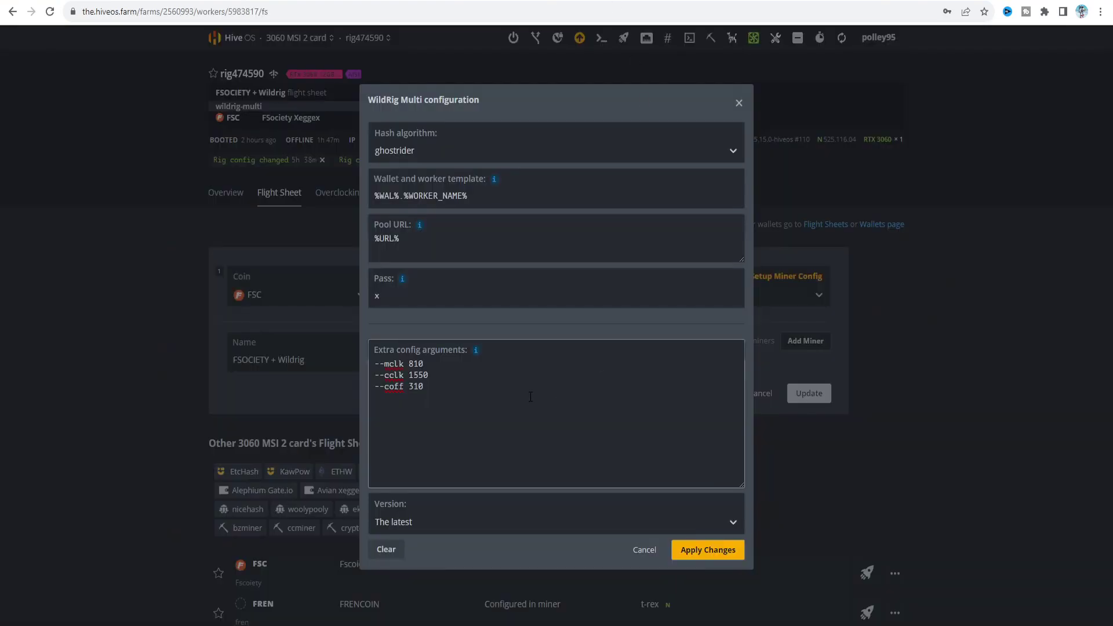
pyautogui.click(719, 551)
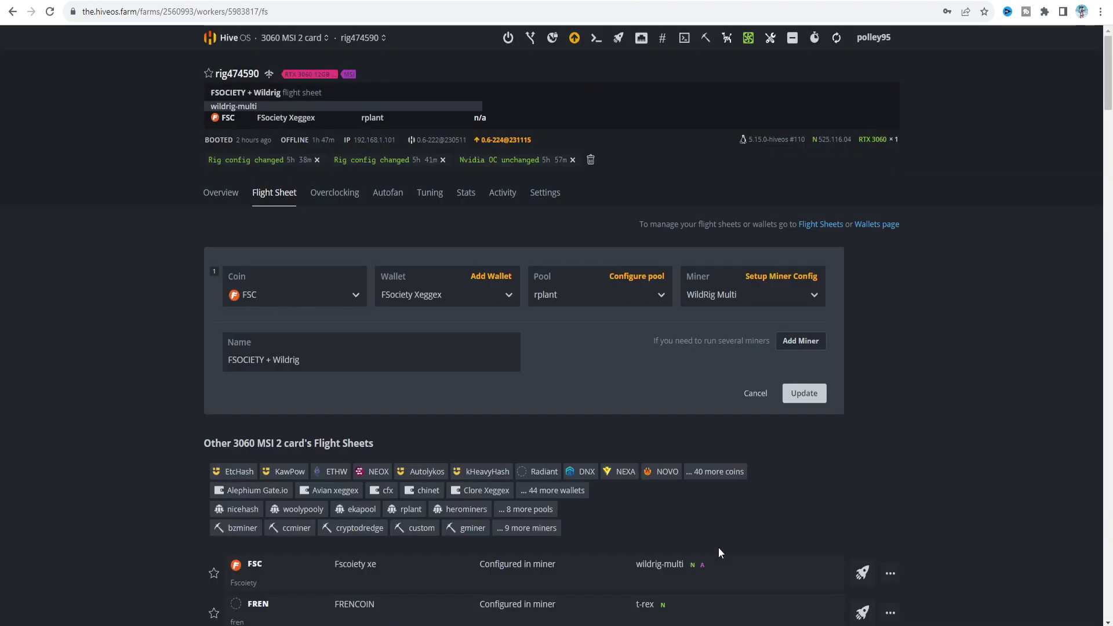
pyautogui.click(803, 393)
pyautogui.click(449, 339)
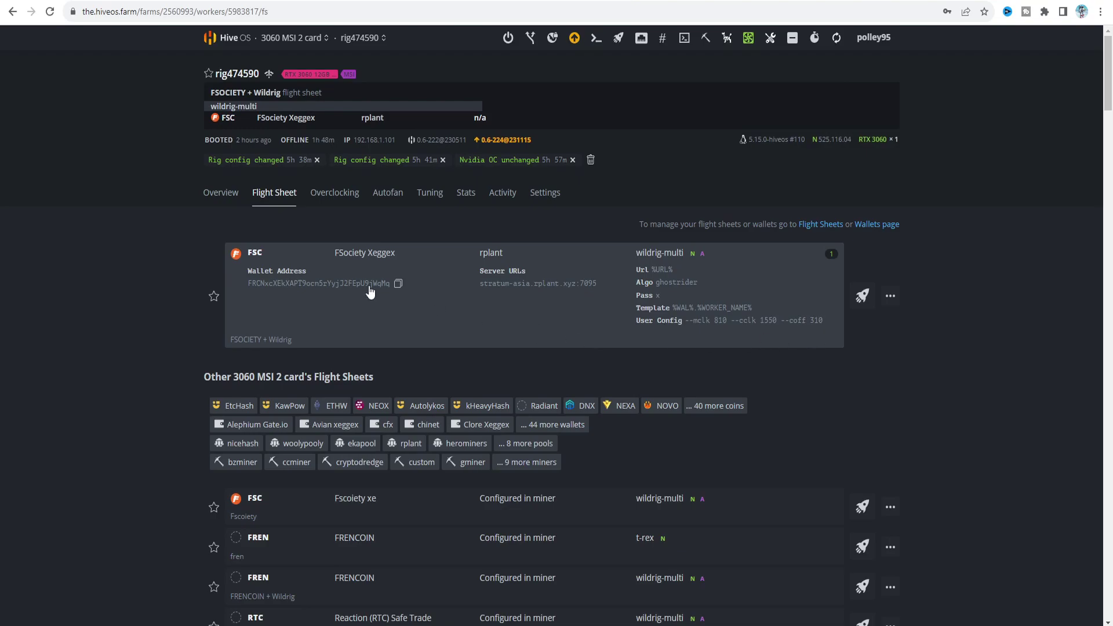
# Examine the rig's overview for the RTX 3060's hashrate, temperature, fan speed and power consumption
pyautogui.click(342, 196)
pyautogui.click(235, 192)
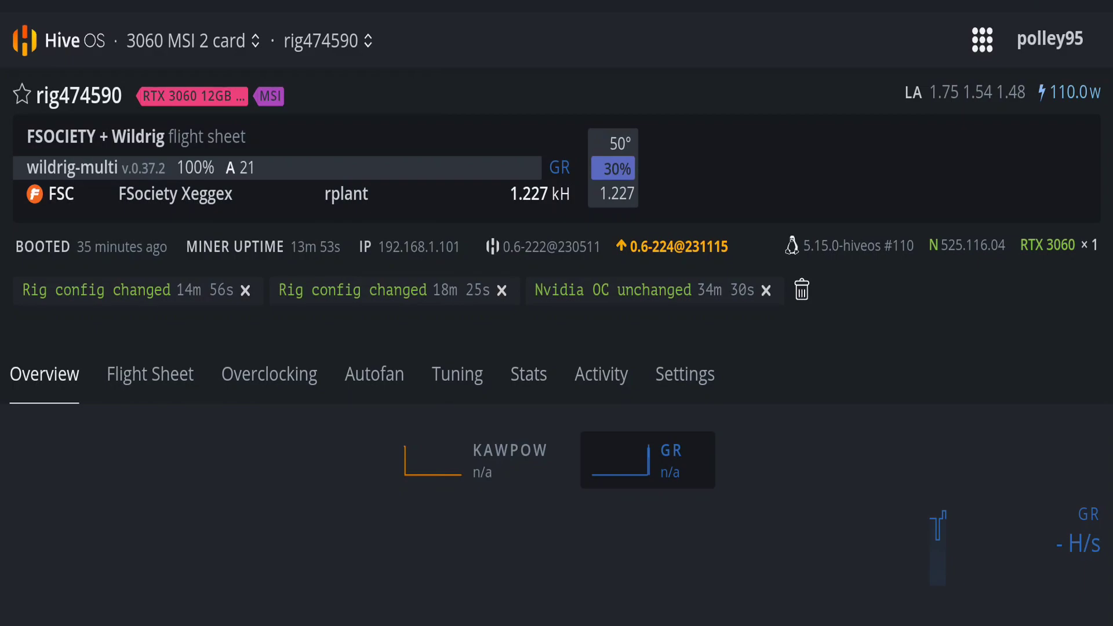
pyautogui.scroll(-2, 556, 313)
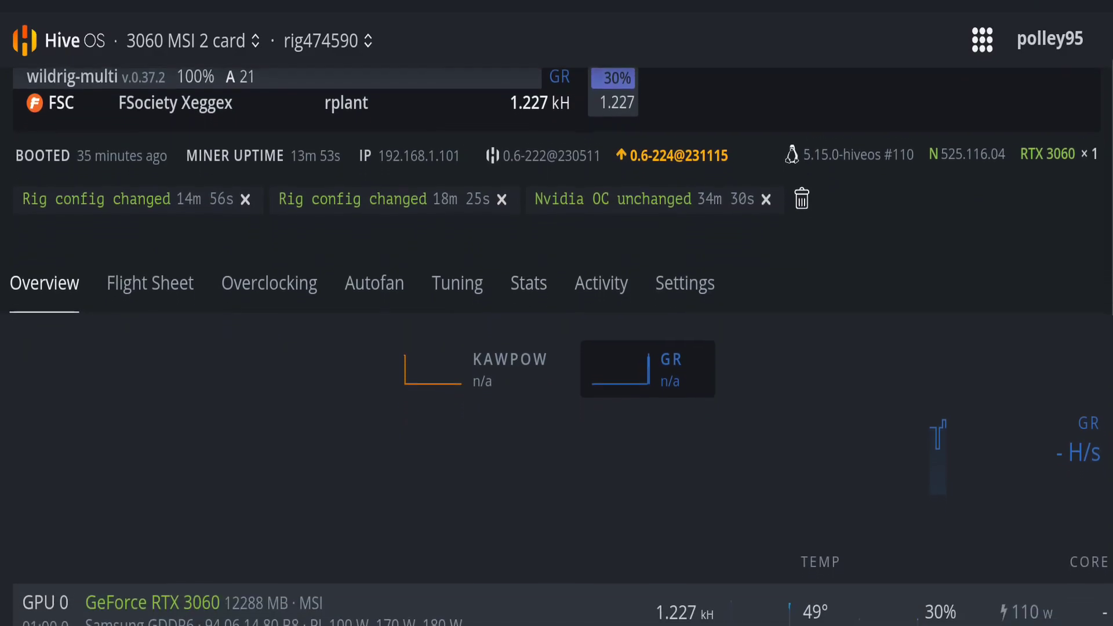
pyautogui.scroll(-2, 556, 313)
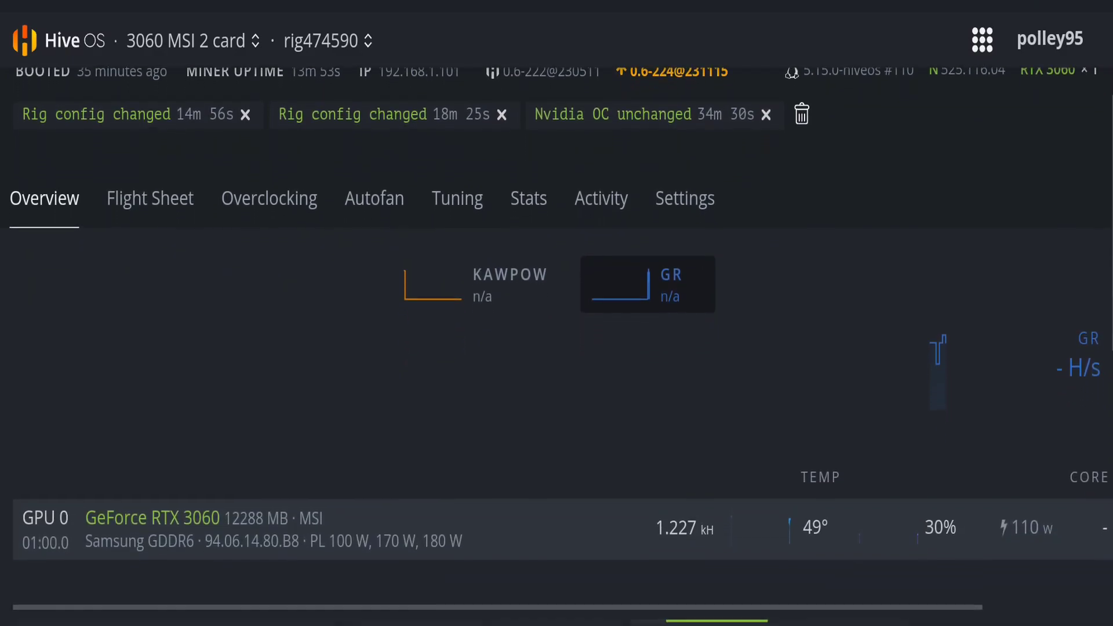
pyautogui.scroll(-1, 556, 313)
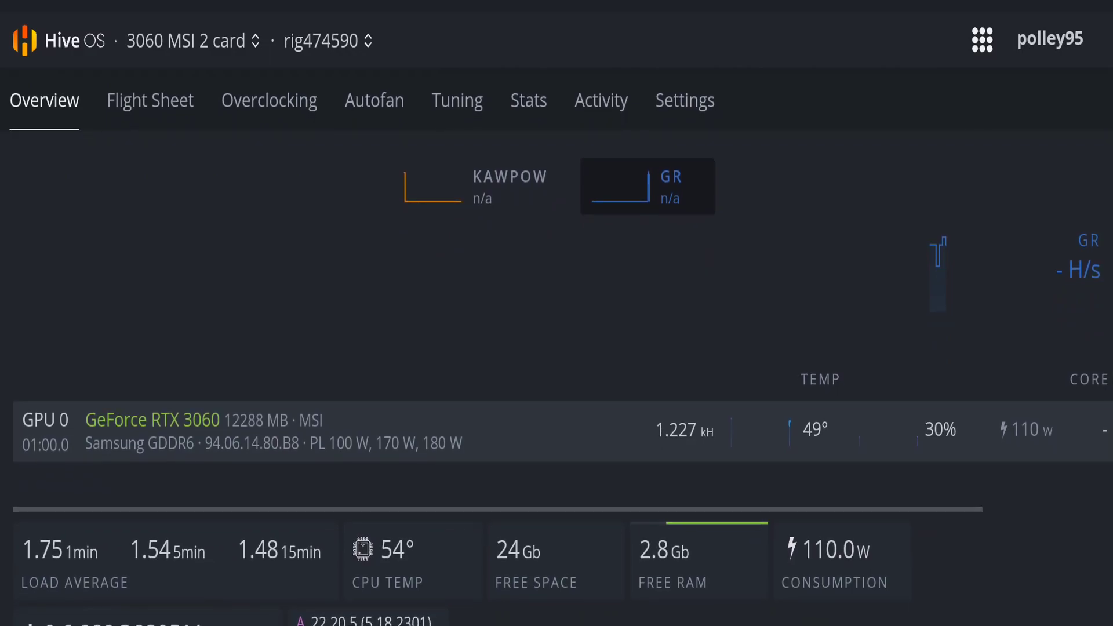
pyautogui.hscroll(3, 557, 432)
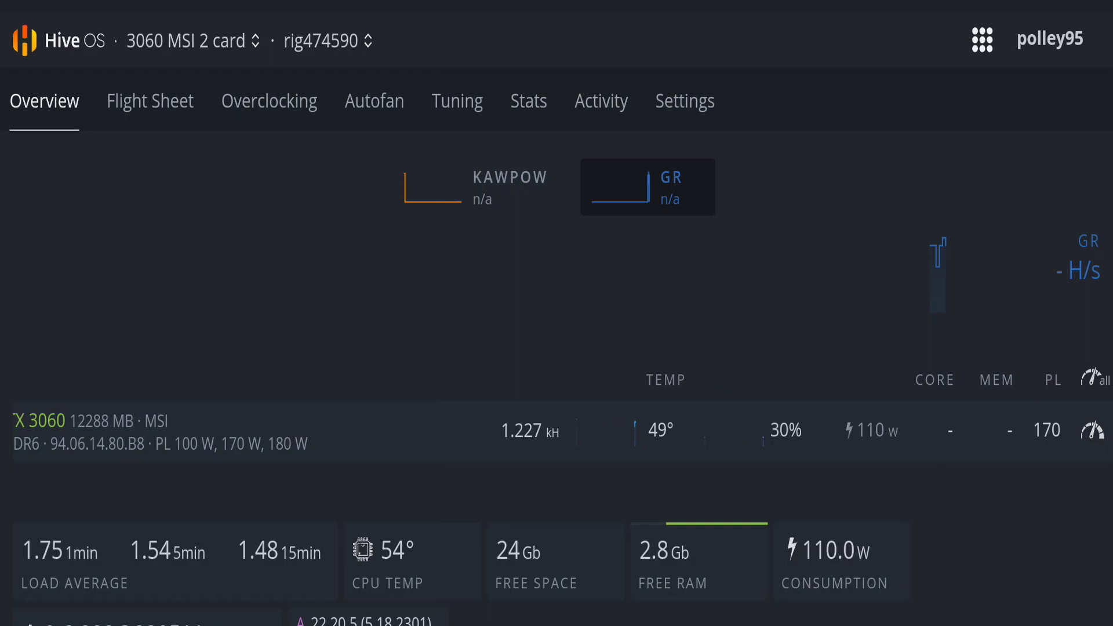
pyautogui.hscroll(-3, 557, 432)
# Check the running rig's Autofan configuration and open its Overclocking settings
pyautogui.click(374, 100)
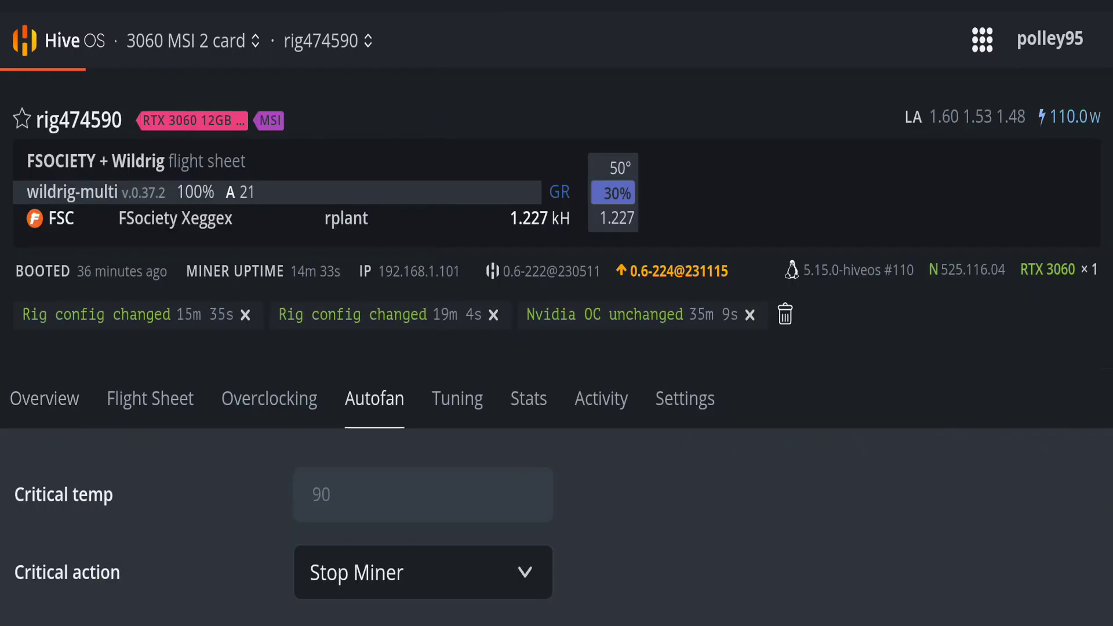
pyautogui.scroll(-5, 557, 313)
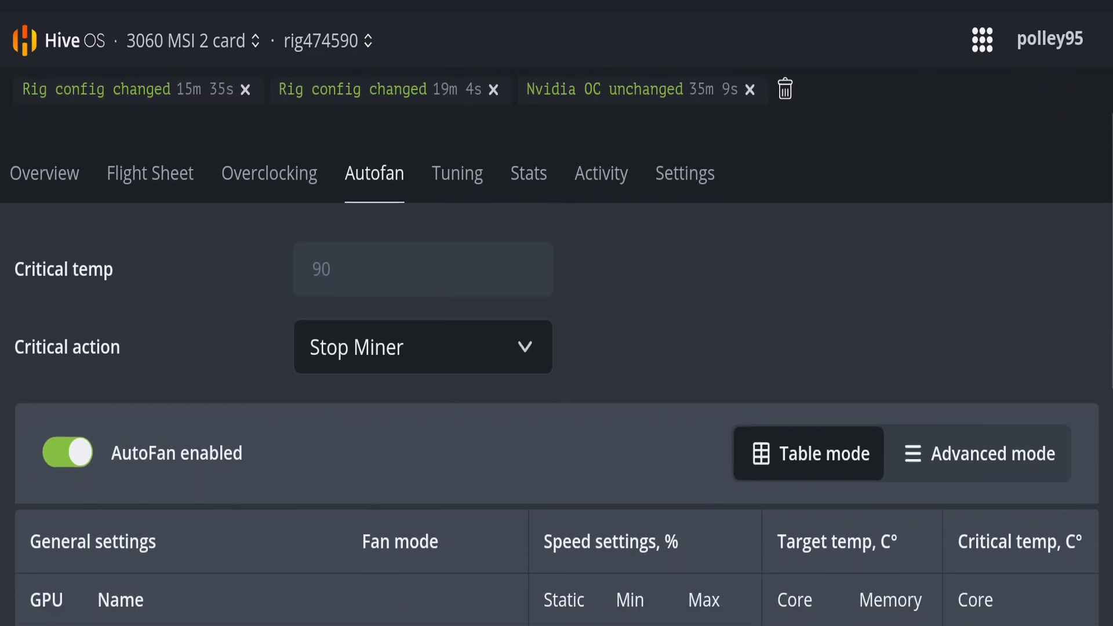
pyautogui.click(269, 128)
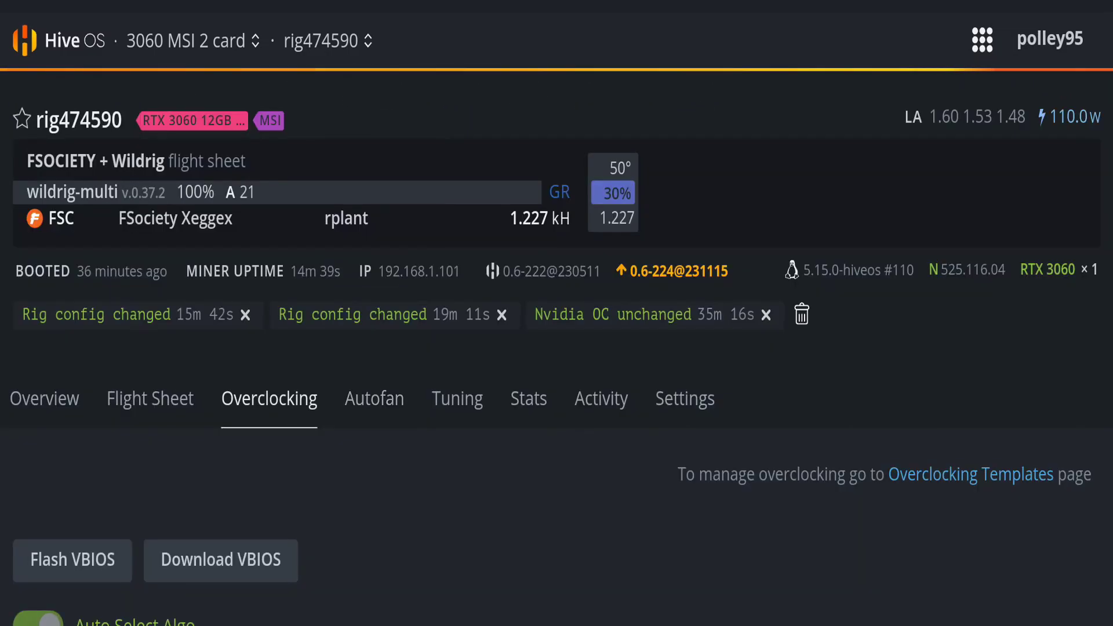